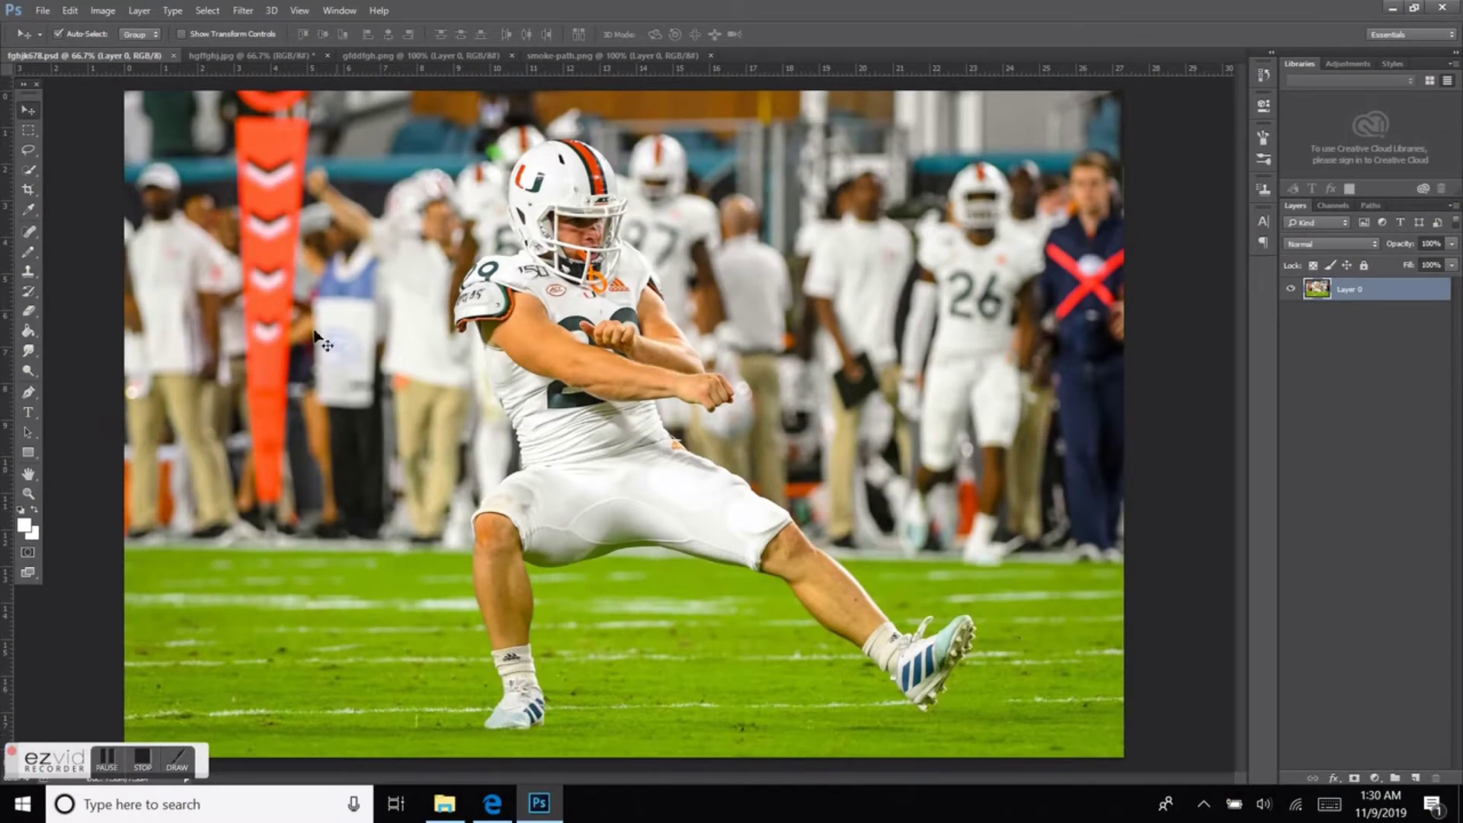
On the hgffghj.jpg pistol-hands sheet, quick-select one hand gripping a pistol
click(227, 57)
key(w)
scroll(838, 549, up, 2)
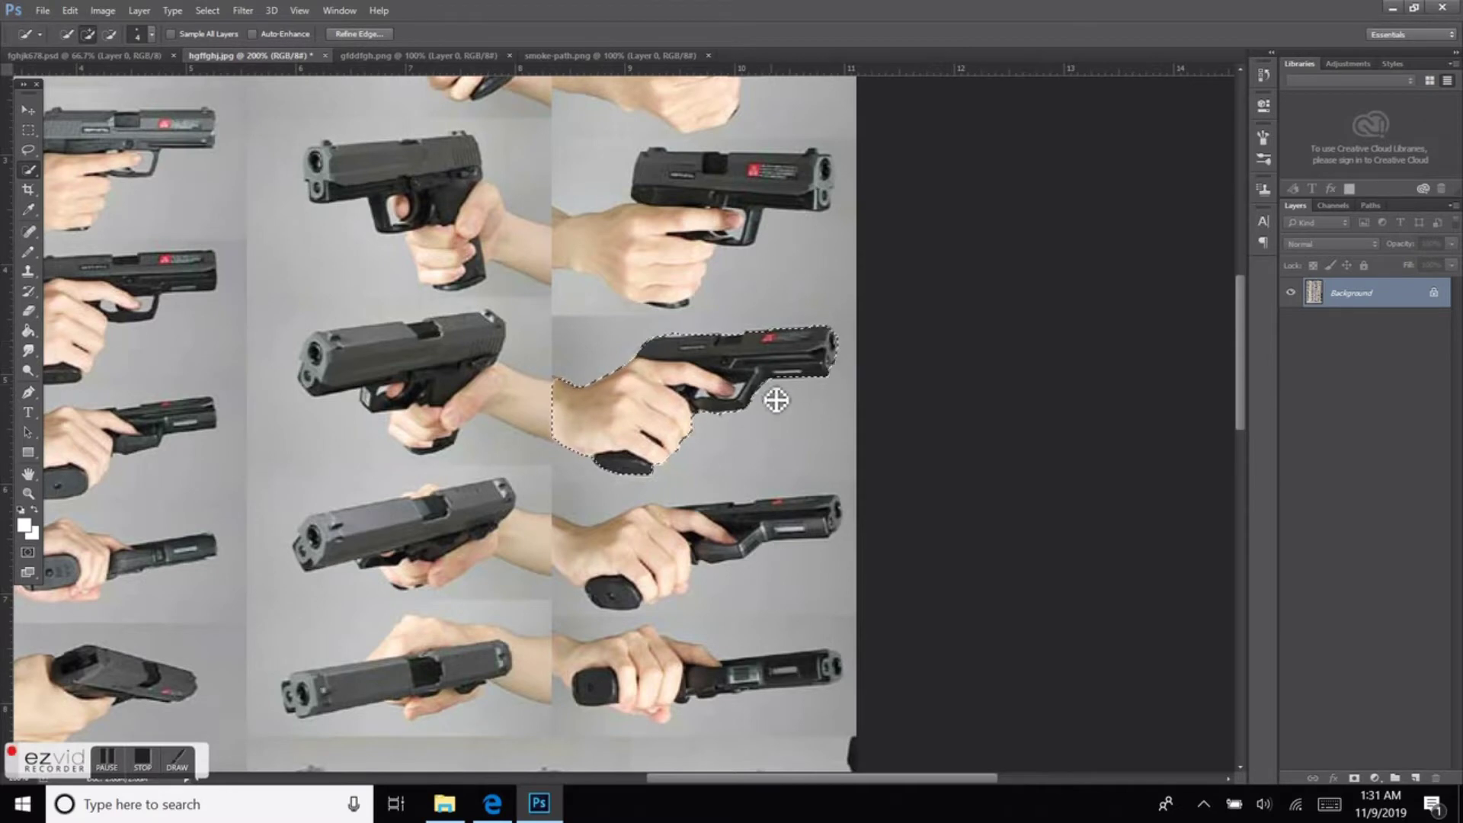
Drag the selected pistol hand into the fghjk678.psd football photo as a new layer
key(v)
drag(672, 471, 864, 365)
scroll(864, 365, up, 3)
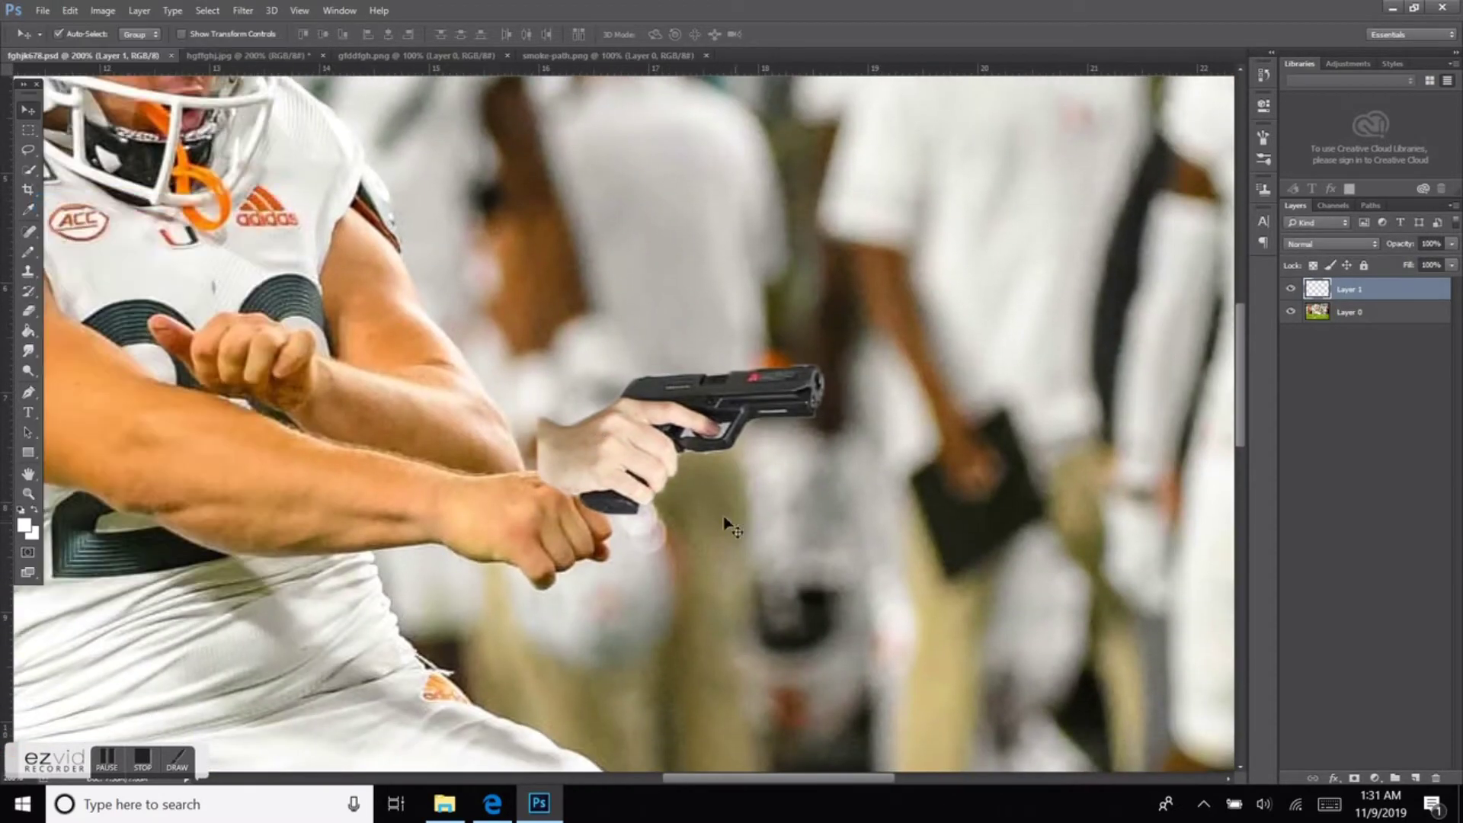
scroll(718, 392, down, 2)
Rotate the pasted pistol hand over the kicker's right hand and level it to zero
key(ctrl+t)
mouse_move(742, 395)
mouse_down()
mouse_move(752, 424)
mouse_move(702, 418)
mouse_move(656, 455)
mouse_up()
key(Return)
key(ctrl+t)
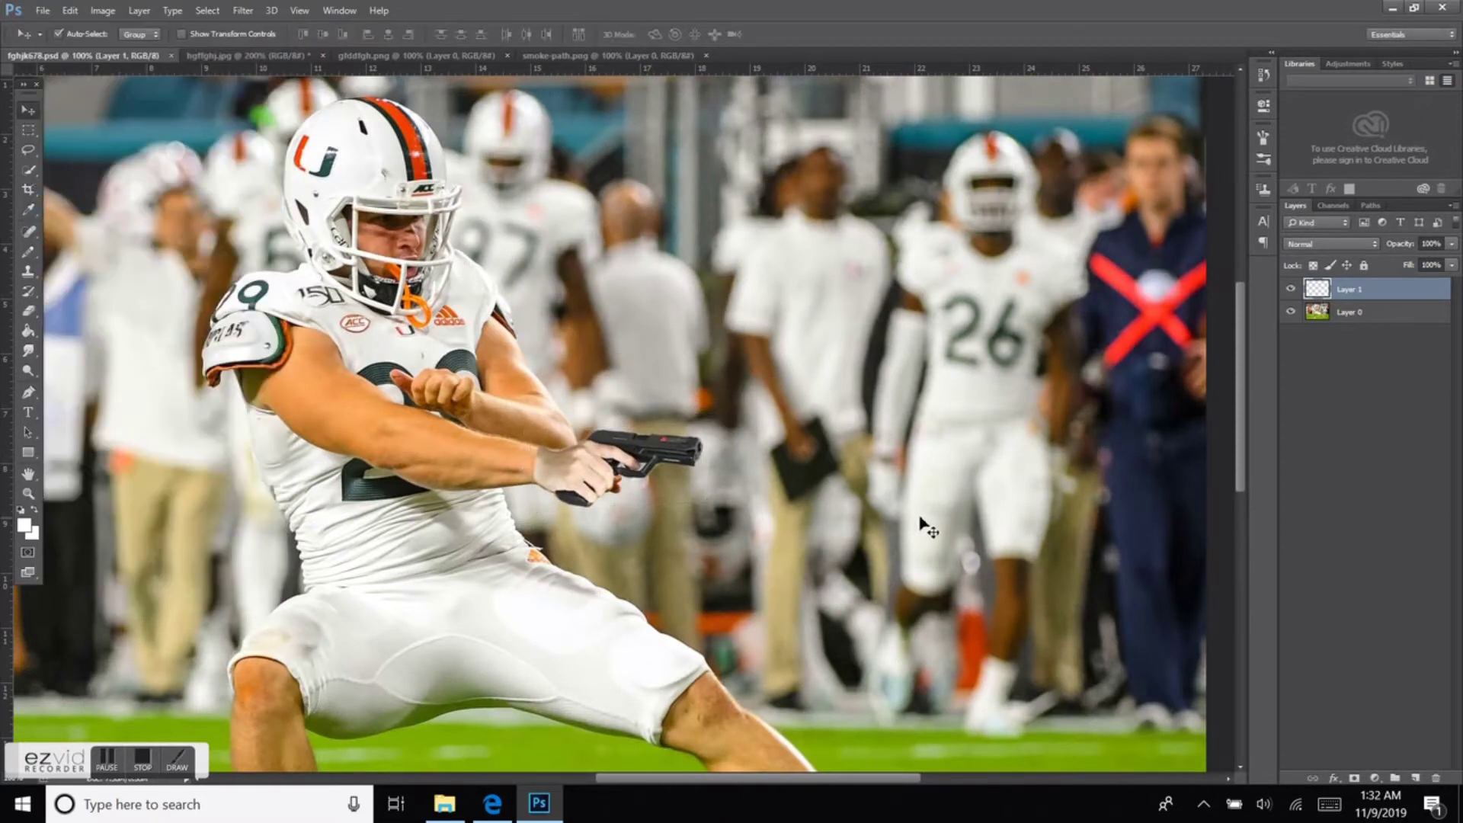
scroll(774, 425, up, 2)
drag(766, 281, 761, 243)
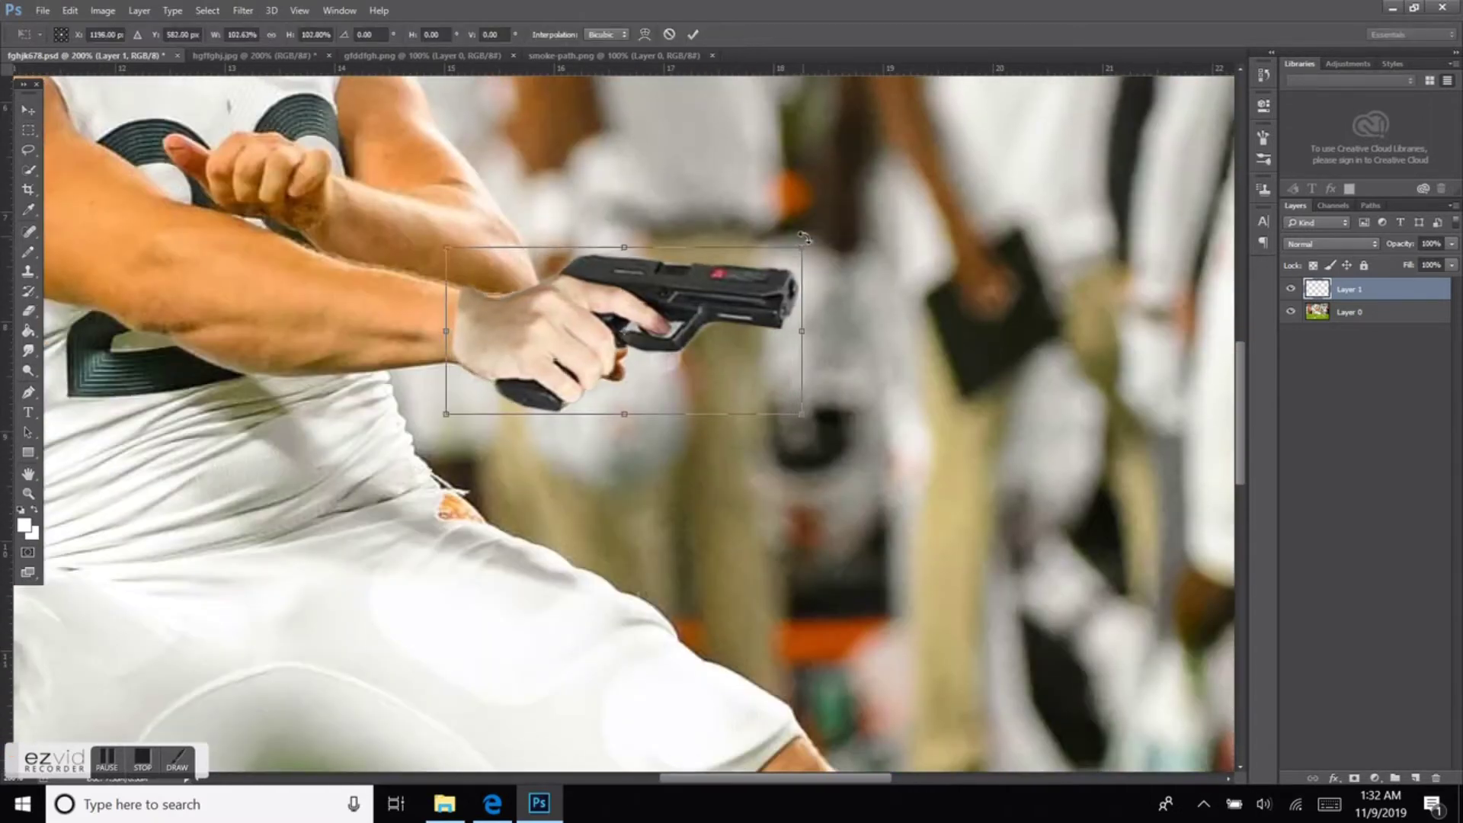
Commit the hand placement and clone-stamp the football photo layer around the hand
click(693, 34)
key(alt+bracketleft)
click(28, 271)
click(76, 34)
key(Return)
scroll(602, 361, down, 1)
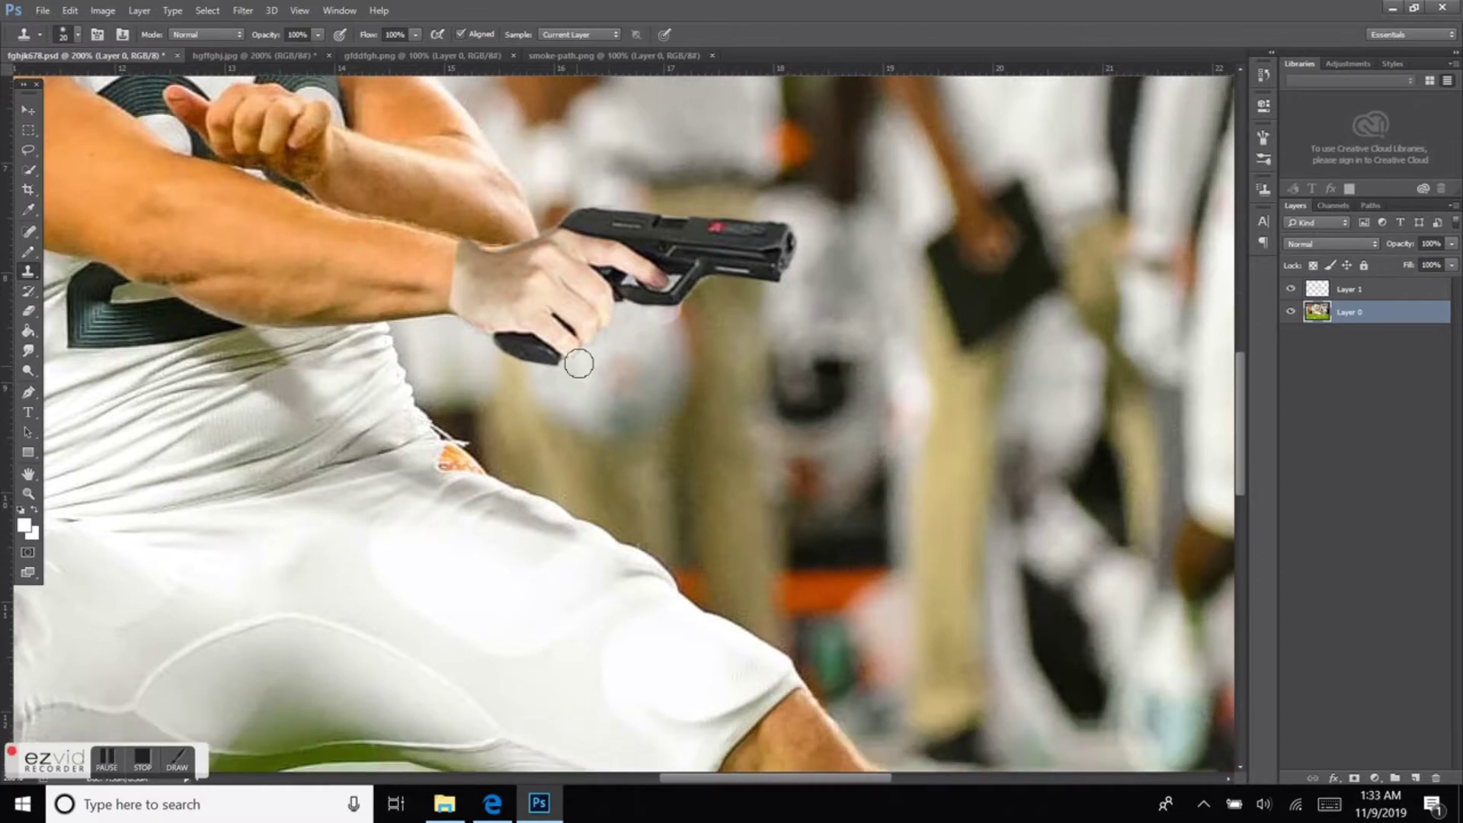
Erase stray background around the hand on the pistol-hand layer
key(v)
key(alt+bracketright)
scroll(511, 312, up, 1)
click(28, 311)
click(76, 34)
key(Return)
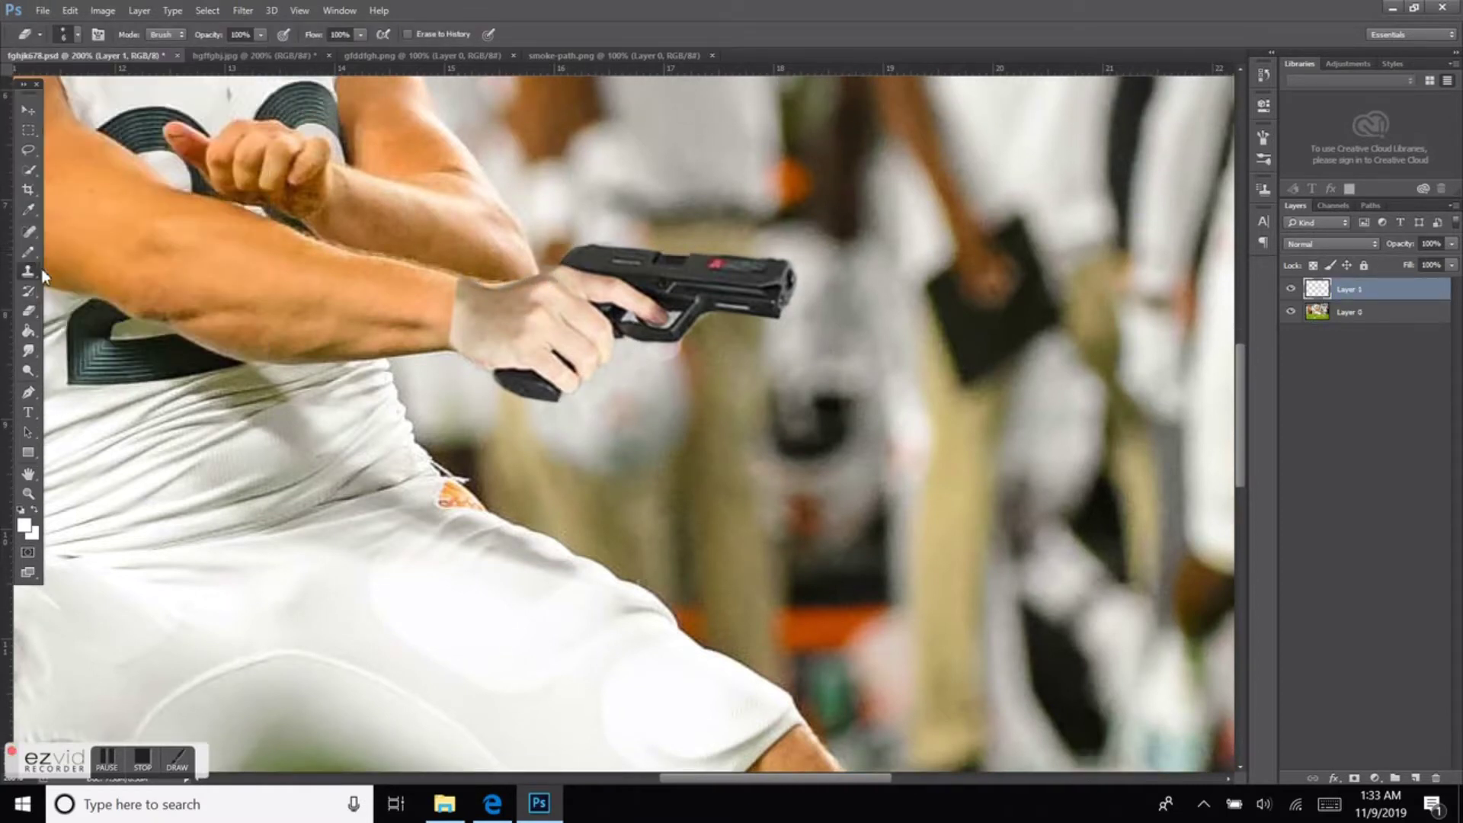
Keep cleaning the hand's edges, alternating Clone Stamp and Eraser while zoomed in
click(28, 271)
key(e)
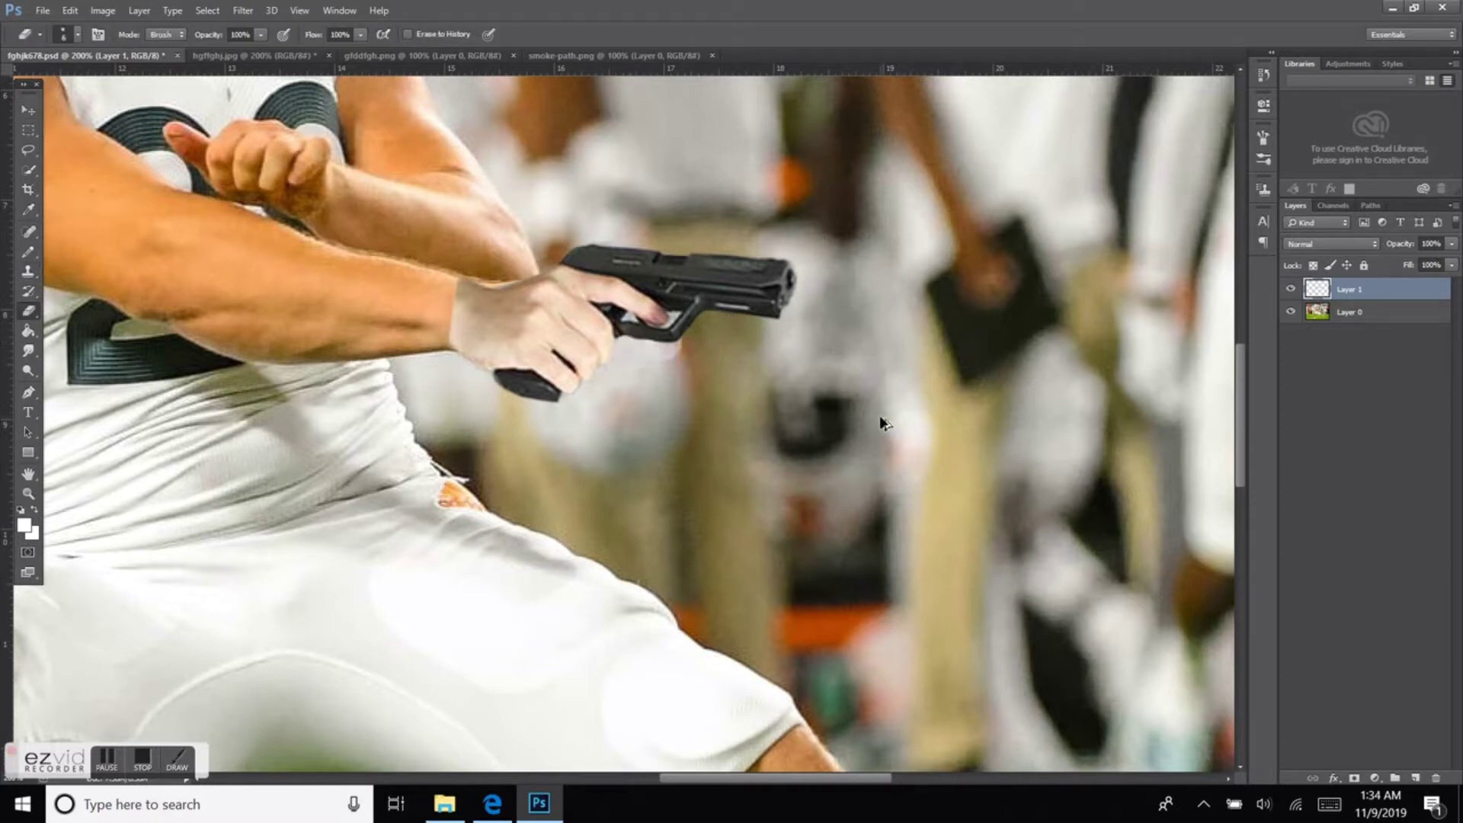
scroll(686, 366, down, 1)
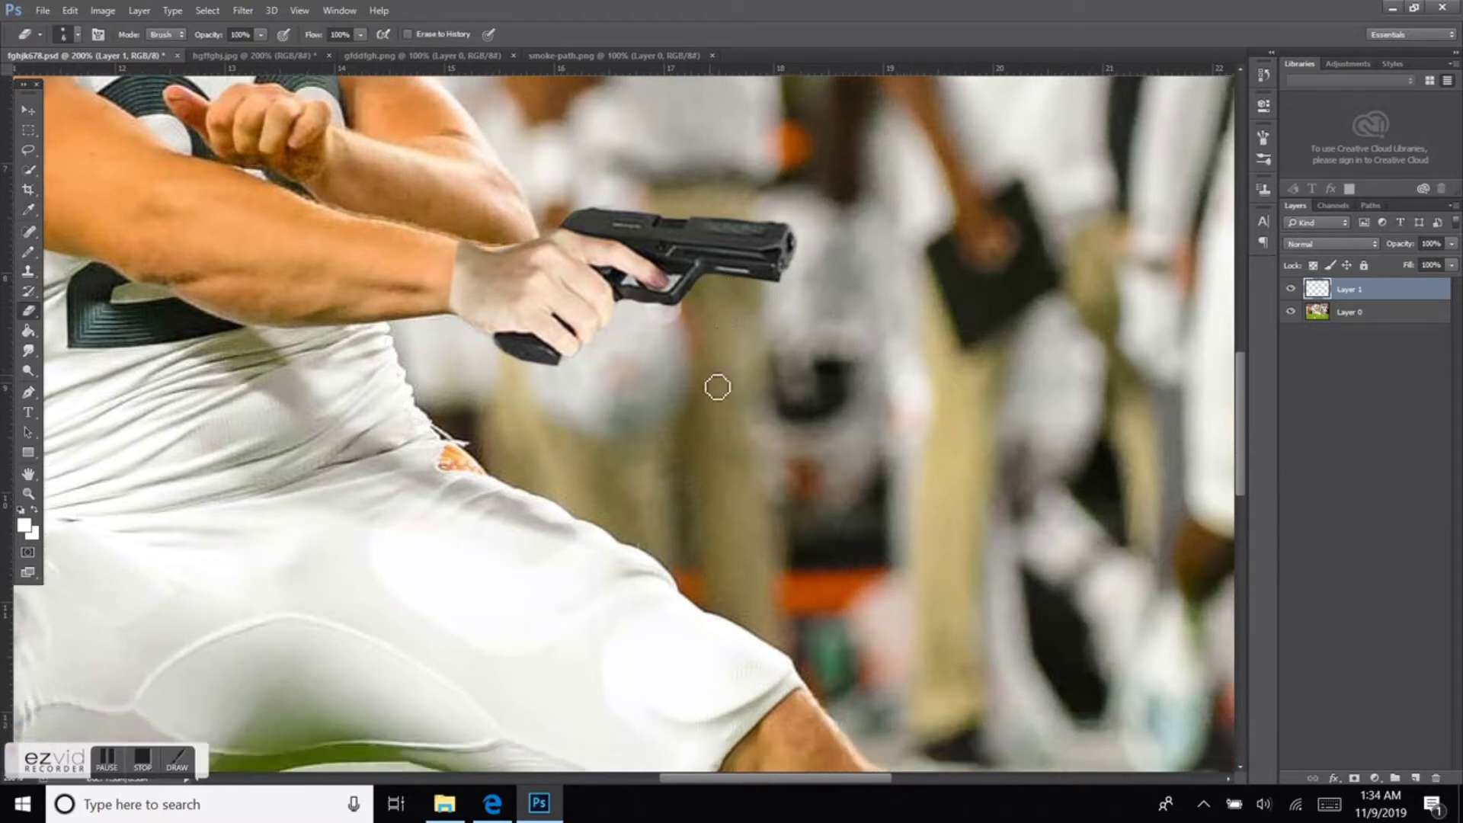
alt+scroll(686, 381, up, 3)
scroll(500, 532, down, 1)
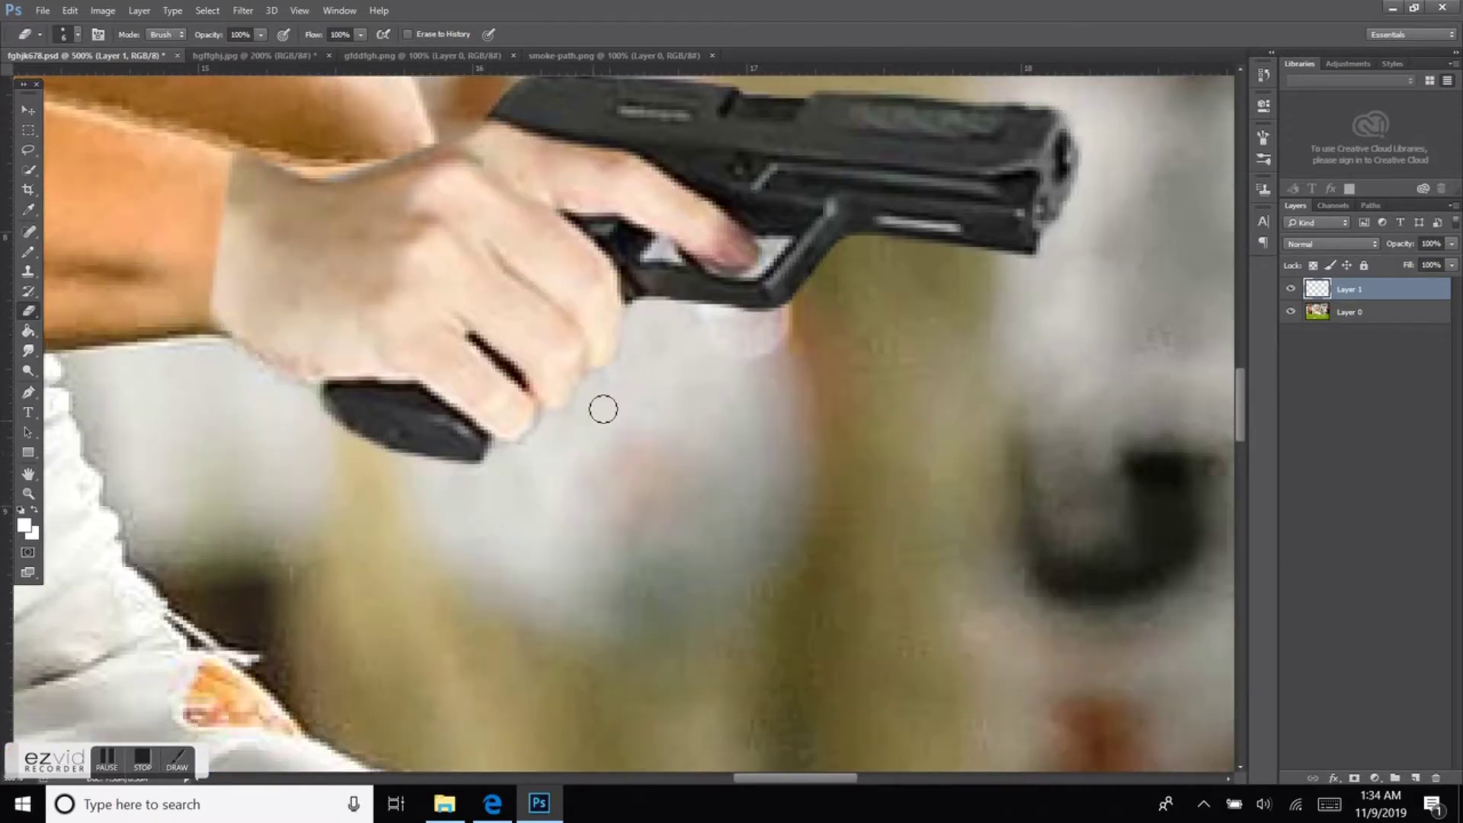
scroll(601, 461, down, 1)
scroll(495, 343, up, 3)
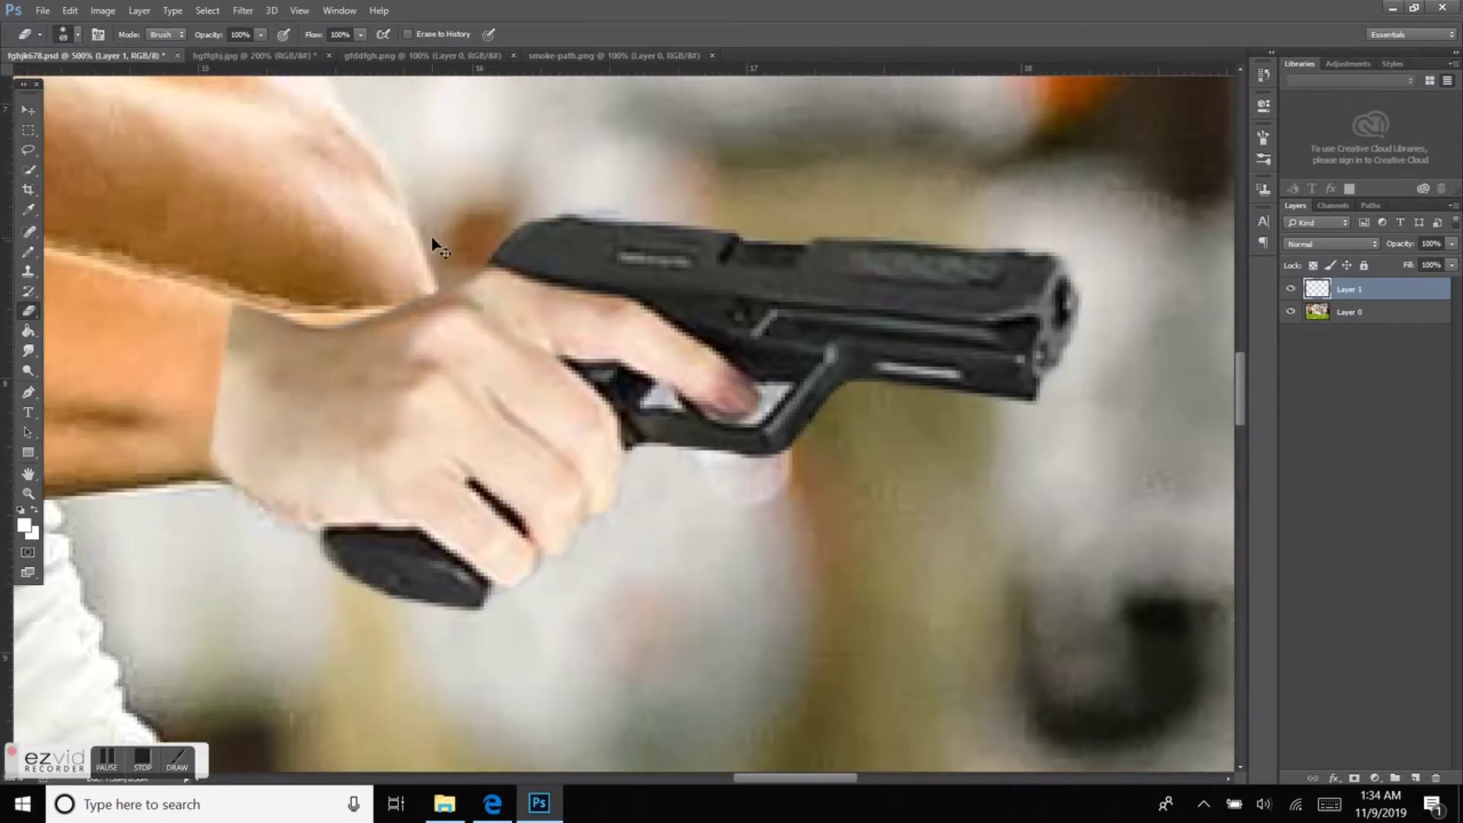
alt+scroll(636, 444, down, 2)
Preview Hue/Saturation on the hand at Hue -2, Saturation +34
click(102, 10)
click(228, 44)
click(1159, 483)
click(102, 9)
click(244, 131)
drag(1195, 326, 1196, 348)
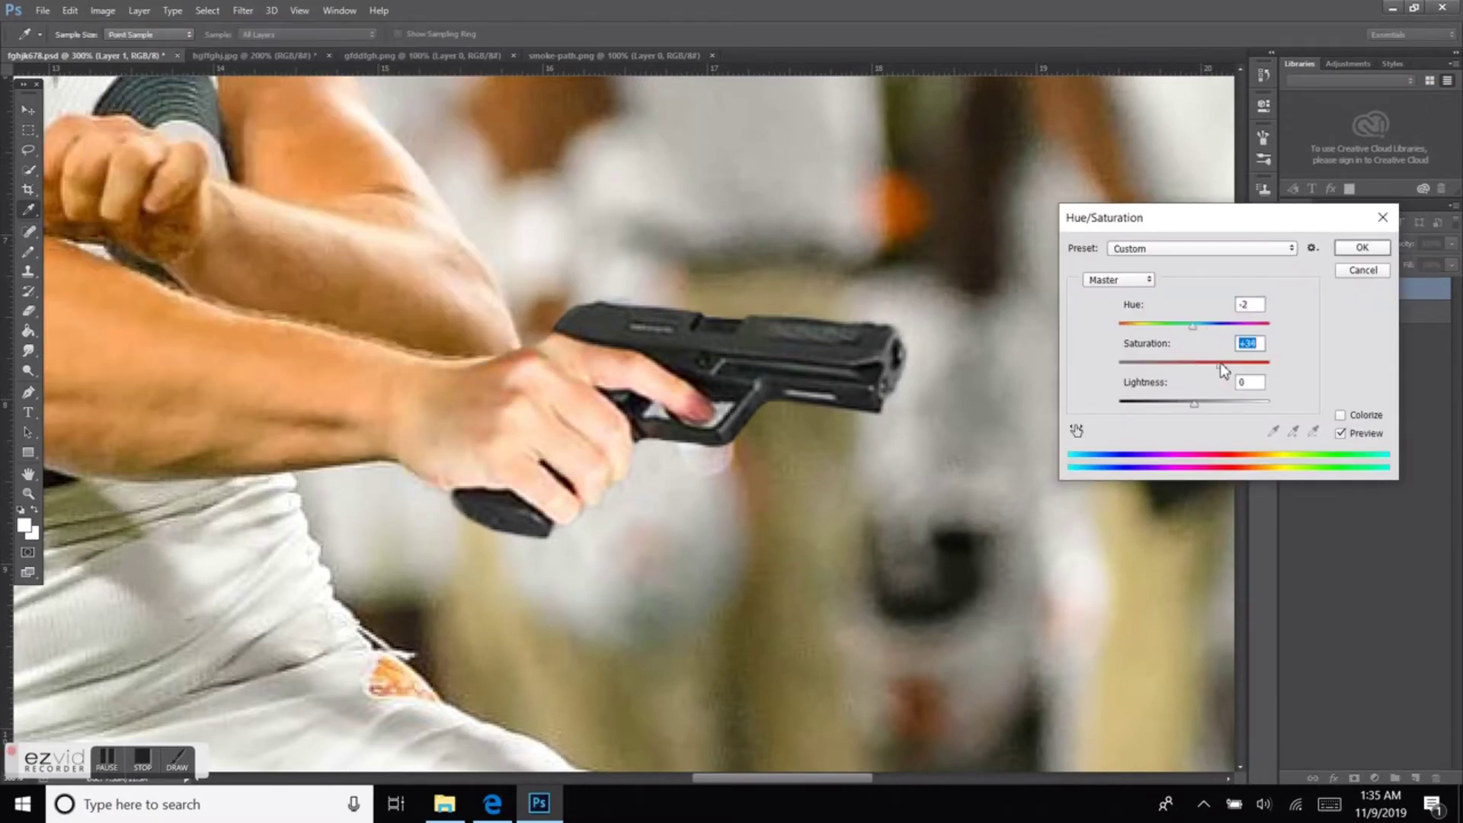
Apply the Hue/Saturation change, then Brightness/Contrast with Brightness -9 on the hand
key(ctrl+1)
key(Return)
click(102, 10)
click(229, 44)
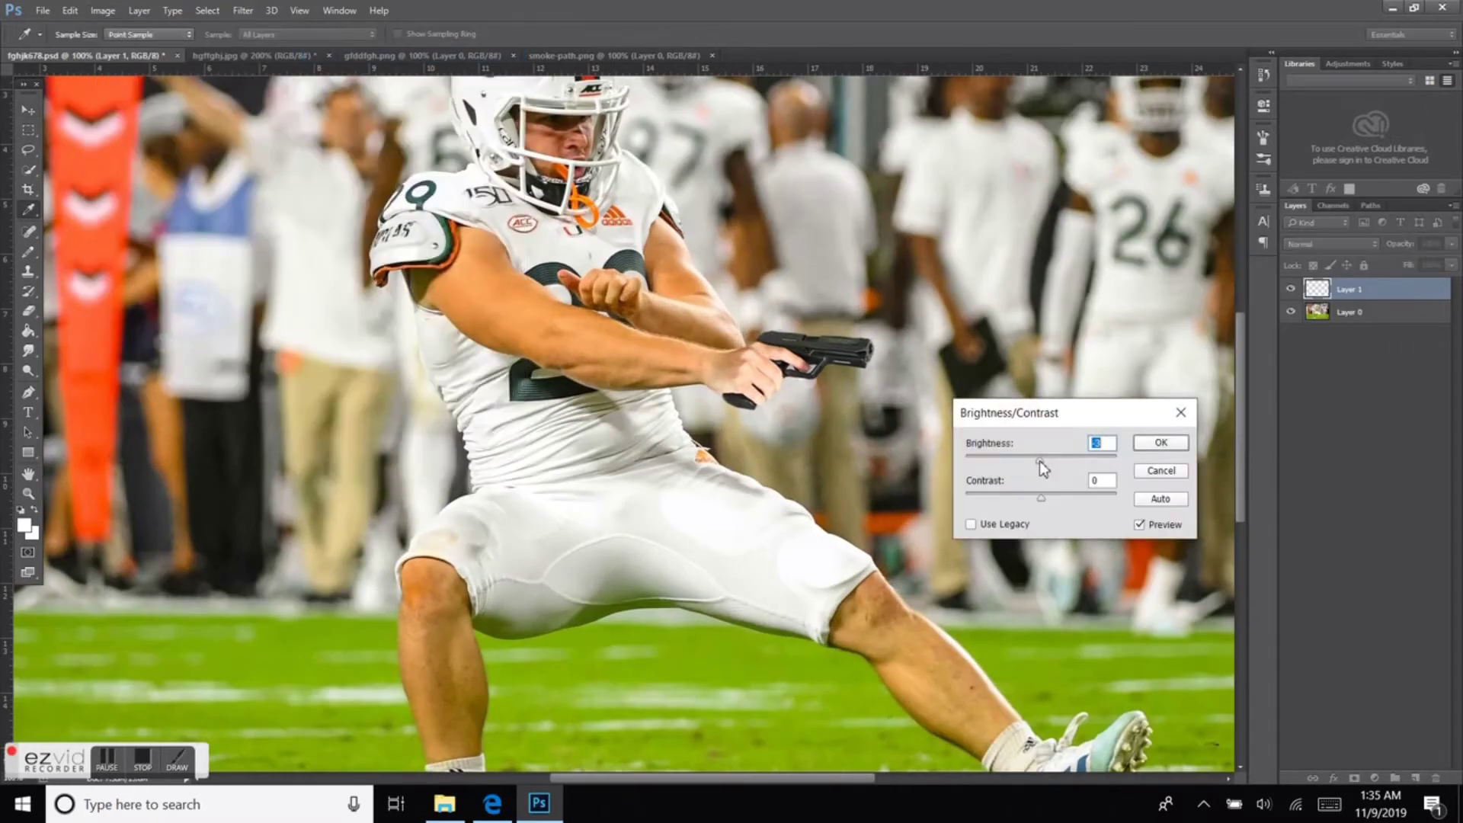
drag(1032, 461, 1037, 460)
key(Return)
Zoom to 200% with the pistol hand layer visible again, ready to erase
key(v)
key(ctrl+plus)
click(1291, 289)
key(e)
scroll(1123, 562, up, 2)
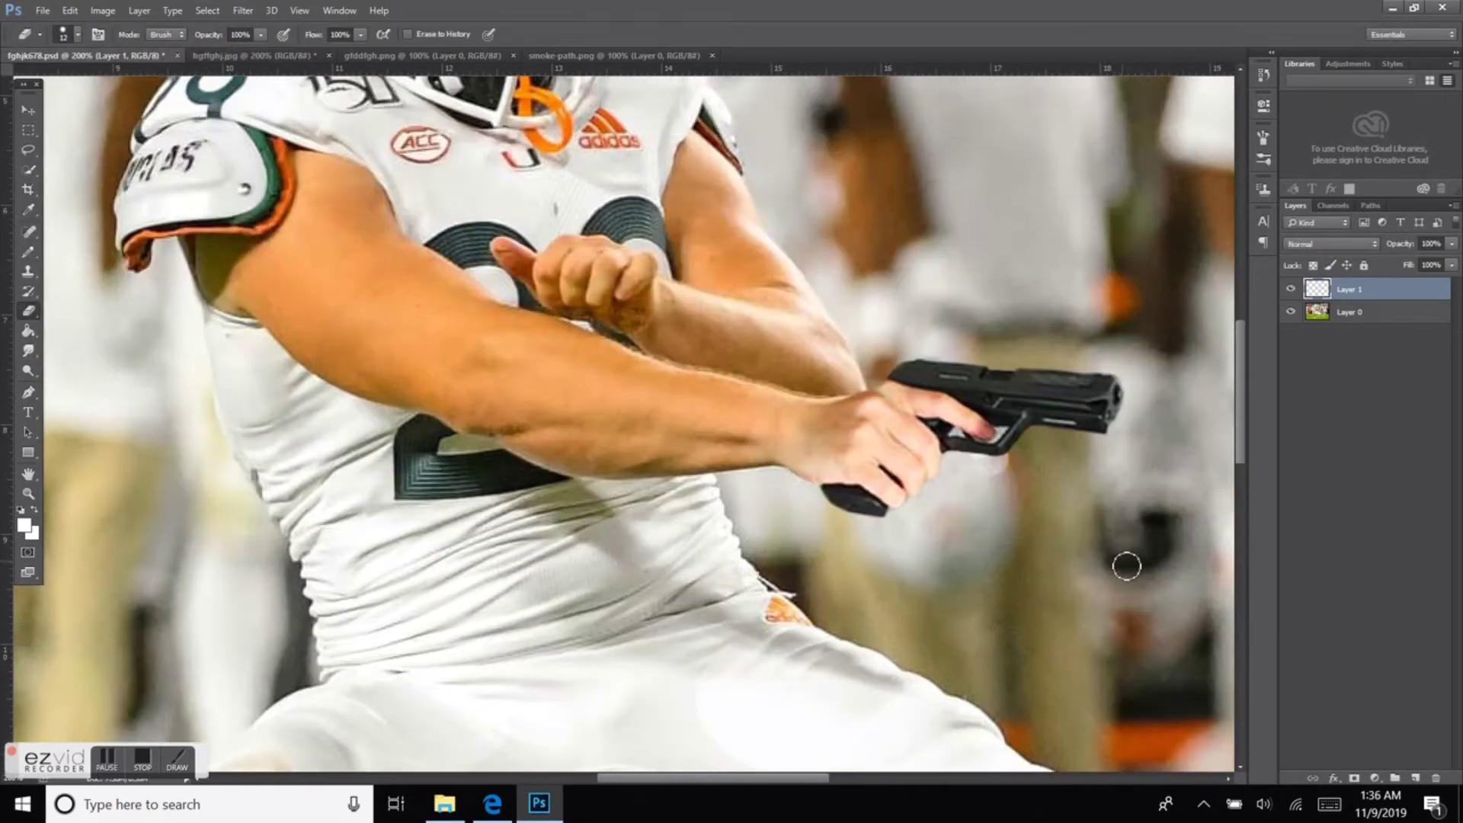
Clone-stamp the football photo layer around the pistol hand
key(s)
key(alt+bracketleft)
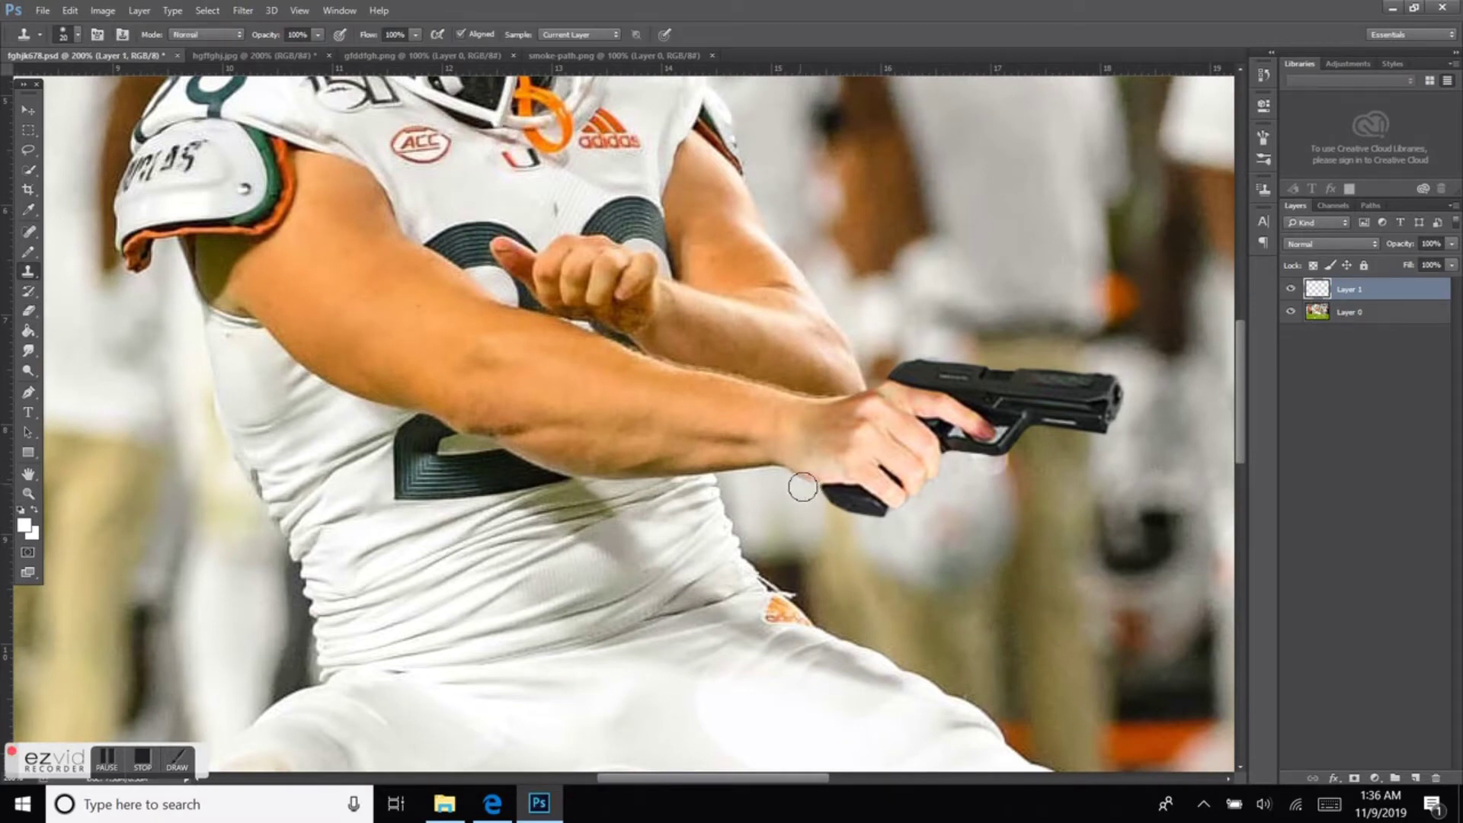
scroll(1093, 677, up, 2)
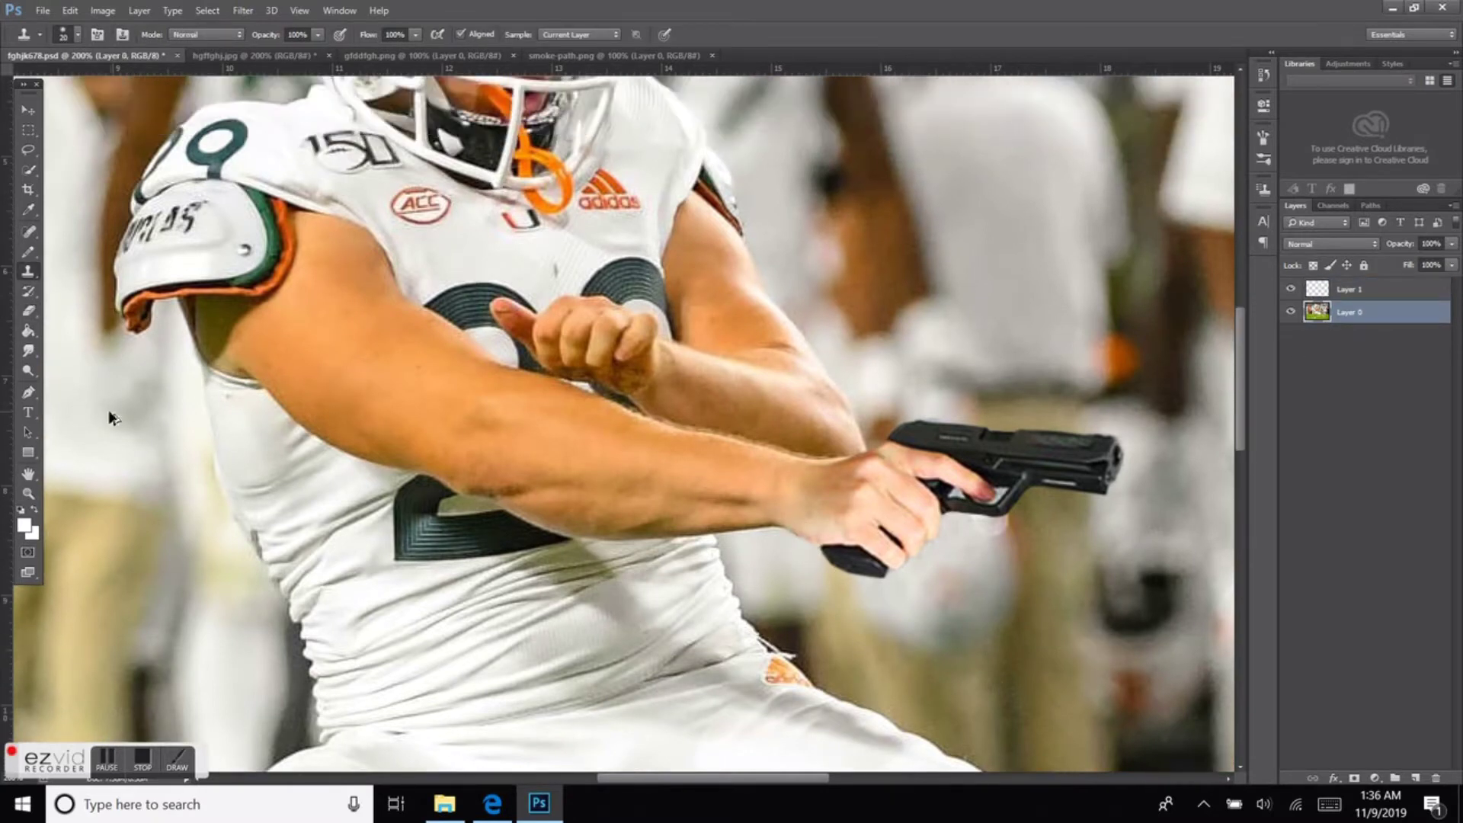
key(alt+bracketright)
key(v)
Erase stray pixels around the pistol hand on its own layer
click(28, 311)
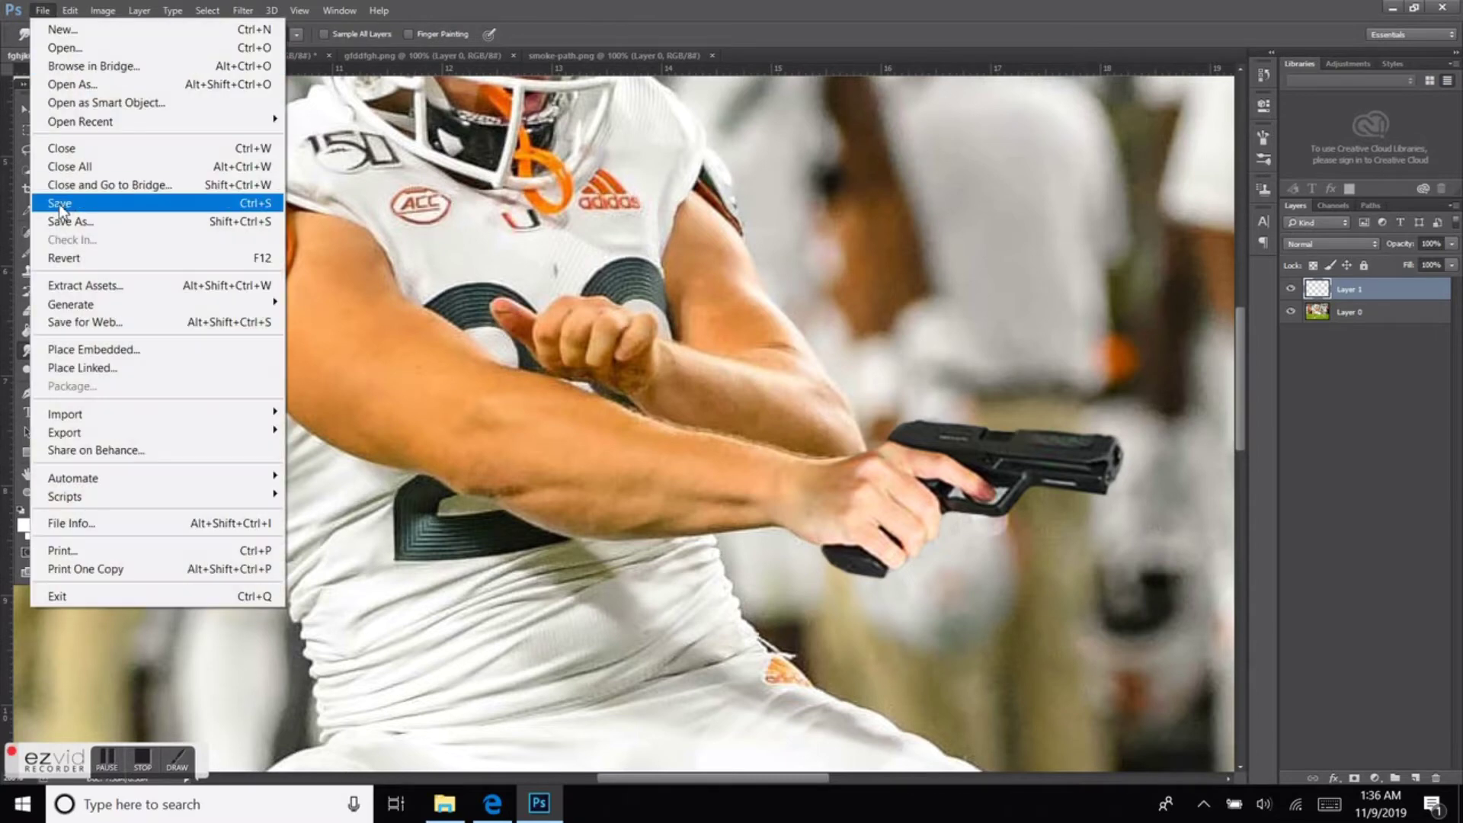
scroll(1113, 476, up, 2)
drag(1113, 477, 1130, 537)
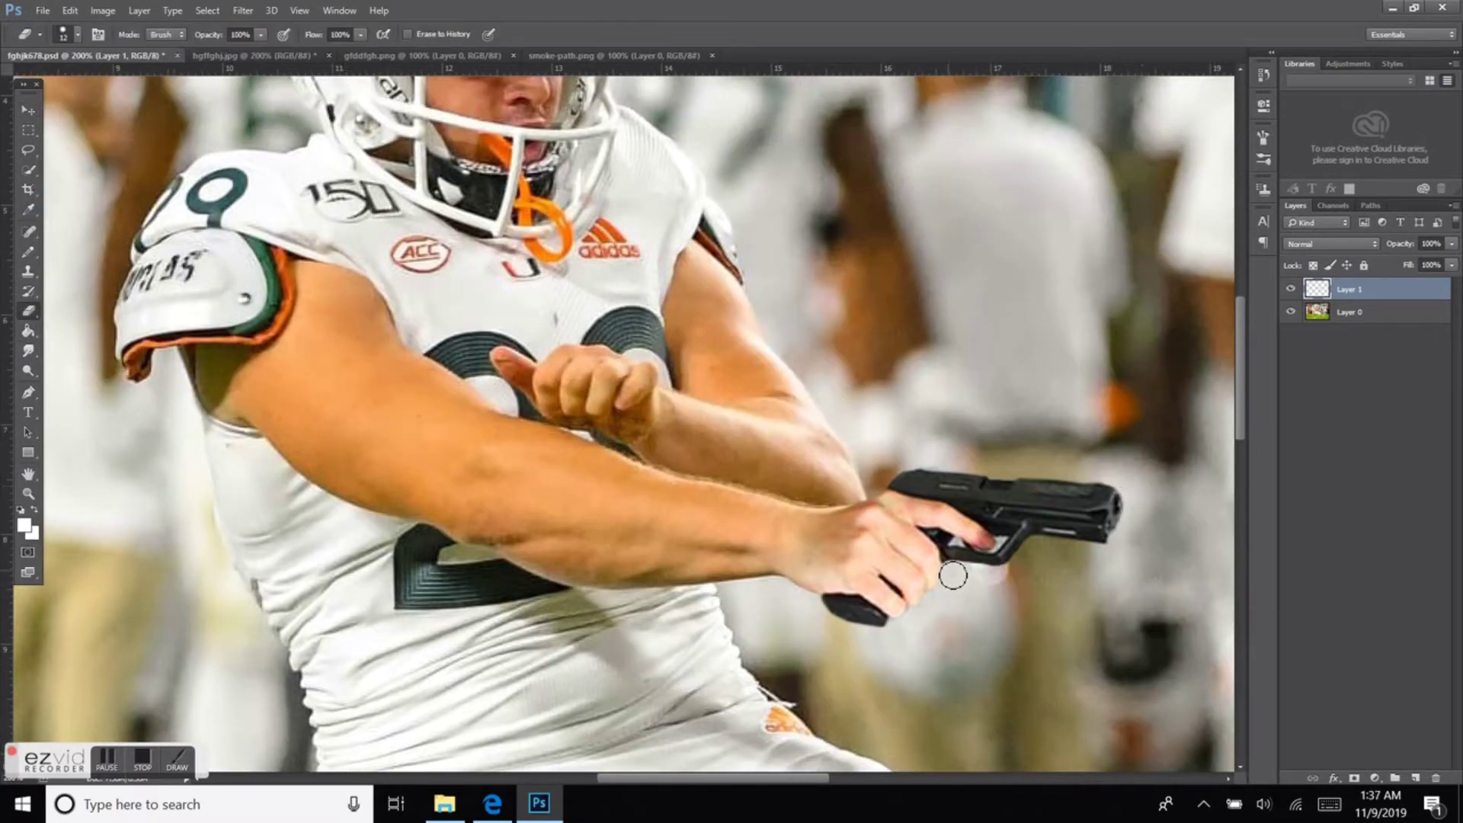
scroll(952, 575, up, 2)
scroll(1126, 516, down, 1)
key(ctrl+minus)
key(ctrl+minus)
Nudge the pistol hand layer slightly into place and zoom back to 100%
key(v)
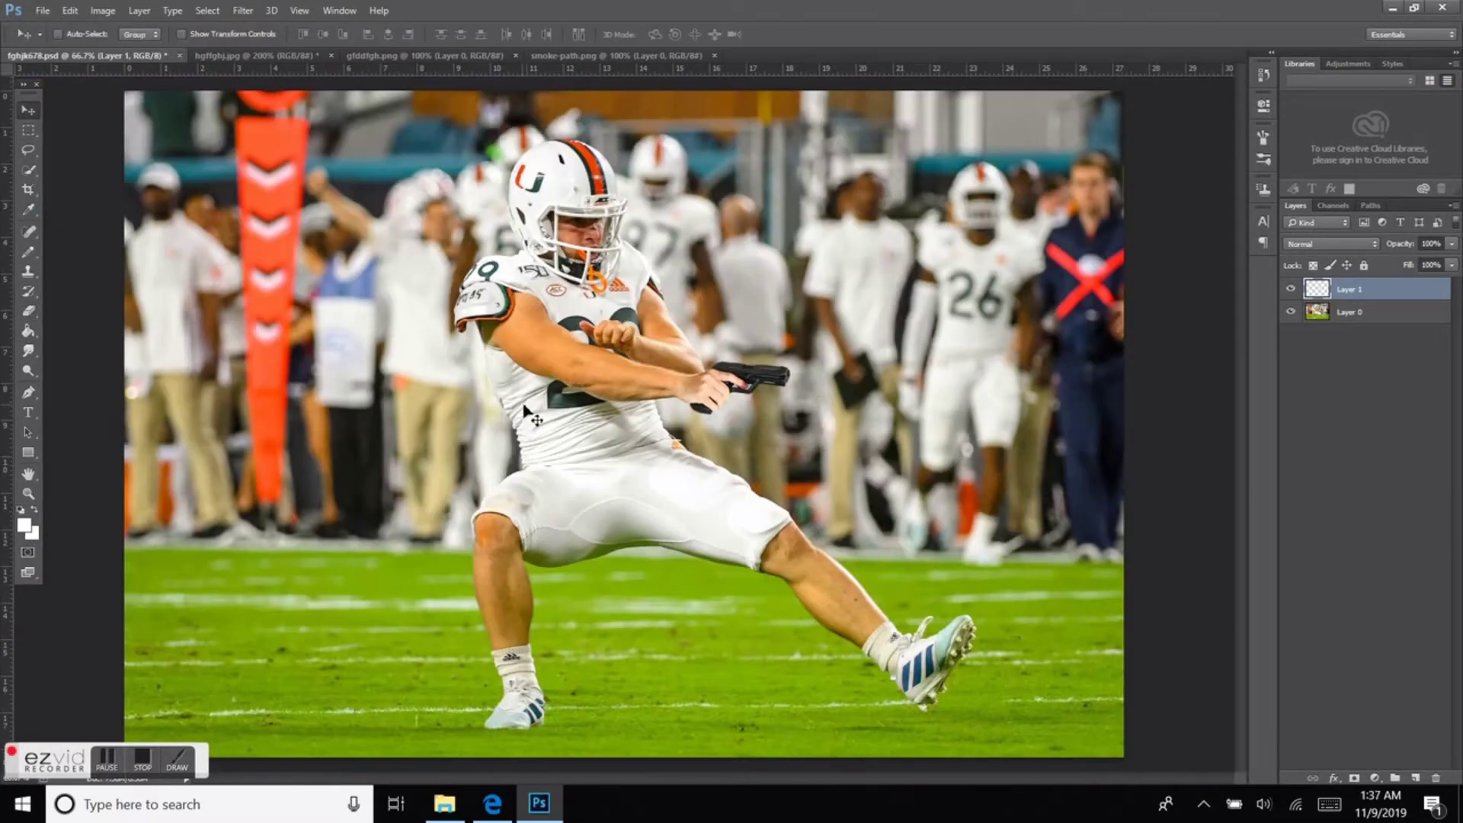
drag(755, 377, 768, 372)
key(ctrl+plus)
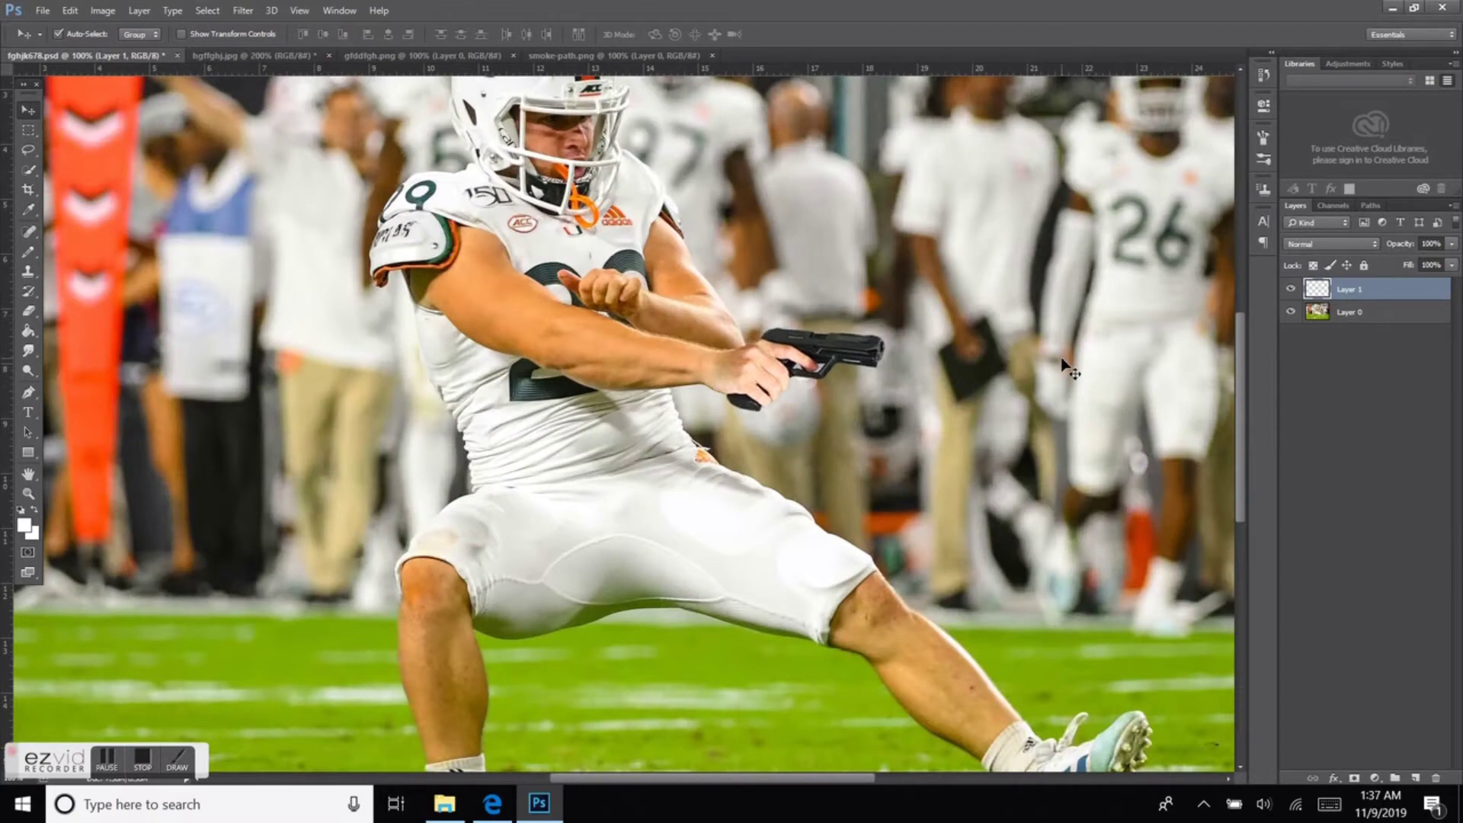
scroll(1067, 368, up, 2)
Retune the hand's tint with a second Hue/Saturation tweak, Hue +1
click(102, 10)
click(457, 170)
mouse_move(1194, 326)
mouse_down()
mouse_move(1157, 330)
mouse_move(1194, 327)
mouse_move(1202, 364)
mouse_up()
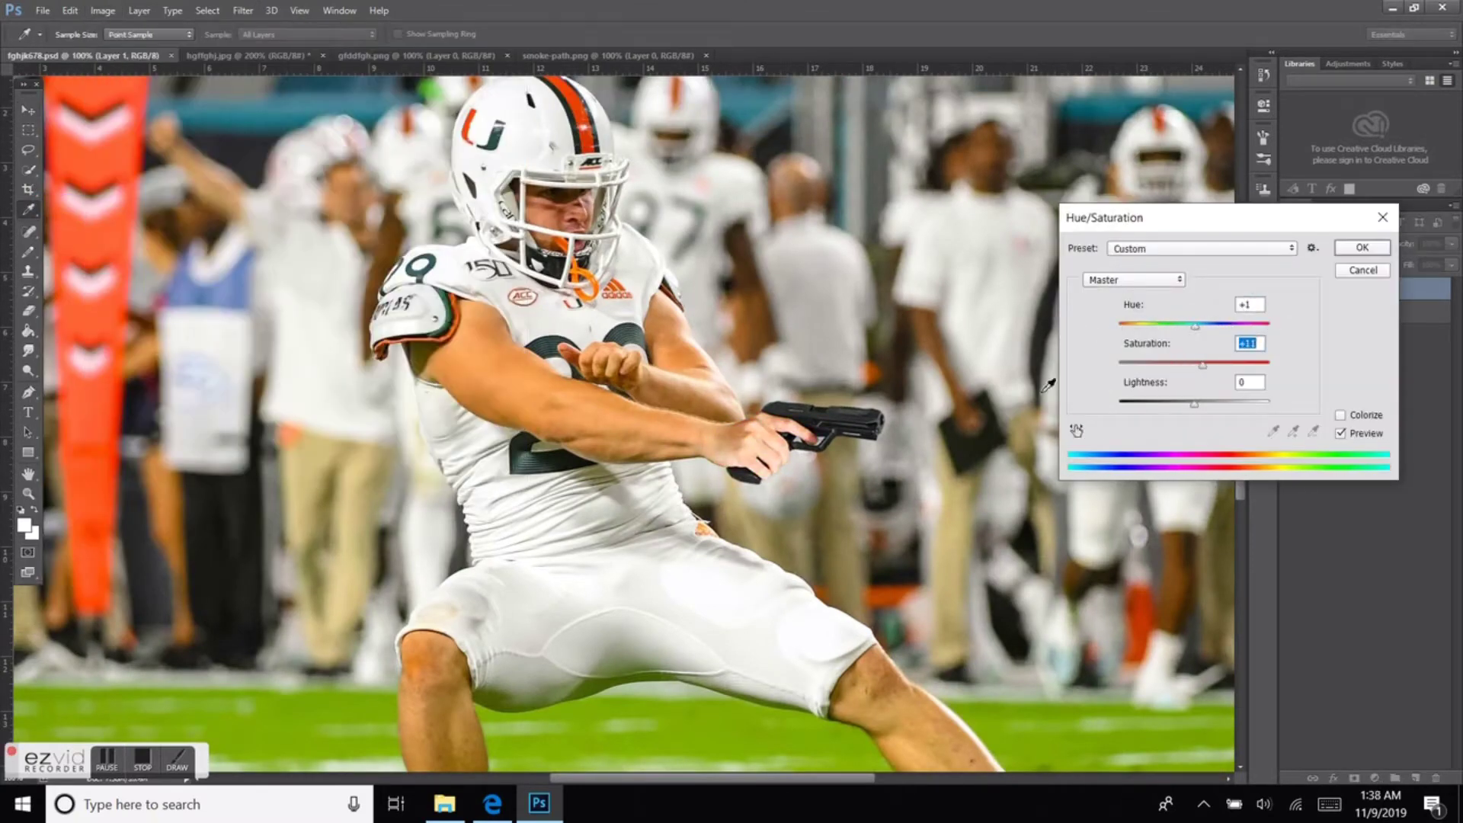
key(Return)
scroll(1046, 365, down, 4)
key(s)
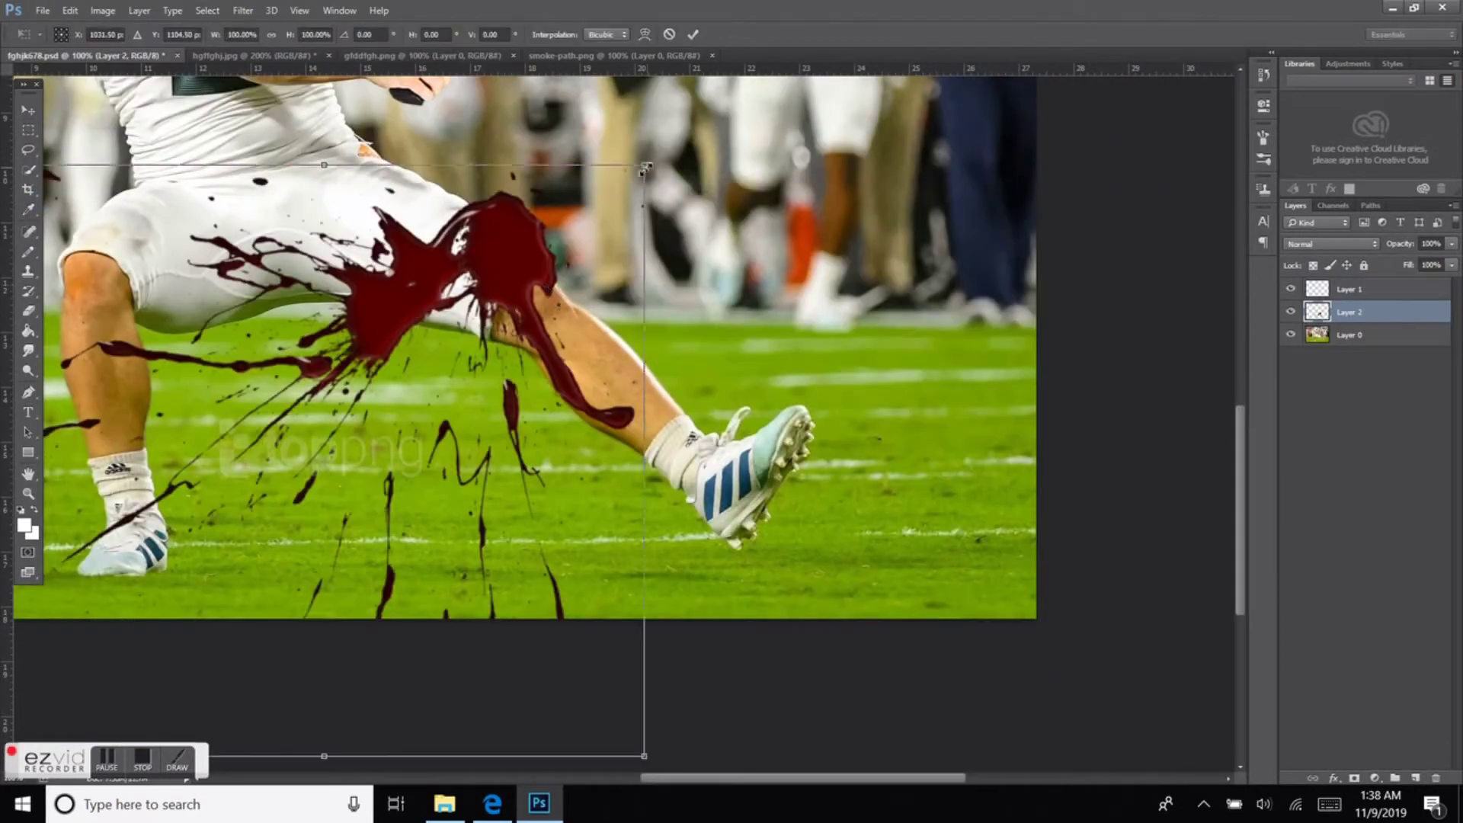
Shrink the blood splatter onto the cleat toe, merging its duplicate down into one layer
mouse_move(644, 168)
mouse_down()
mouse_move(769, 228)
mouse_move(653, 417)
mouse_move(750, 339)
mouse_move(662, 407)
mouse_move(798, 433)
mouse_up()
key(Return)
right_click(1356, 311)
right_click(1349, 311)
click(983, 571)
key(ctrl+t)
key(Return)
Erase part of the splatter over the shoe and save the document
key(e)
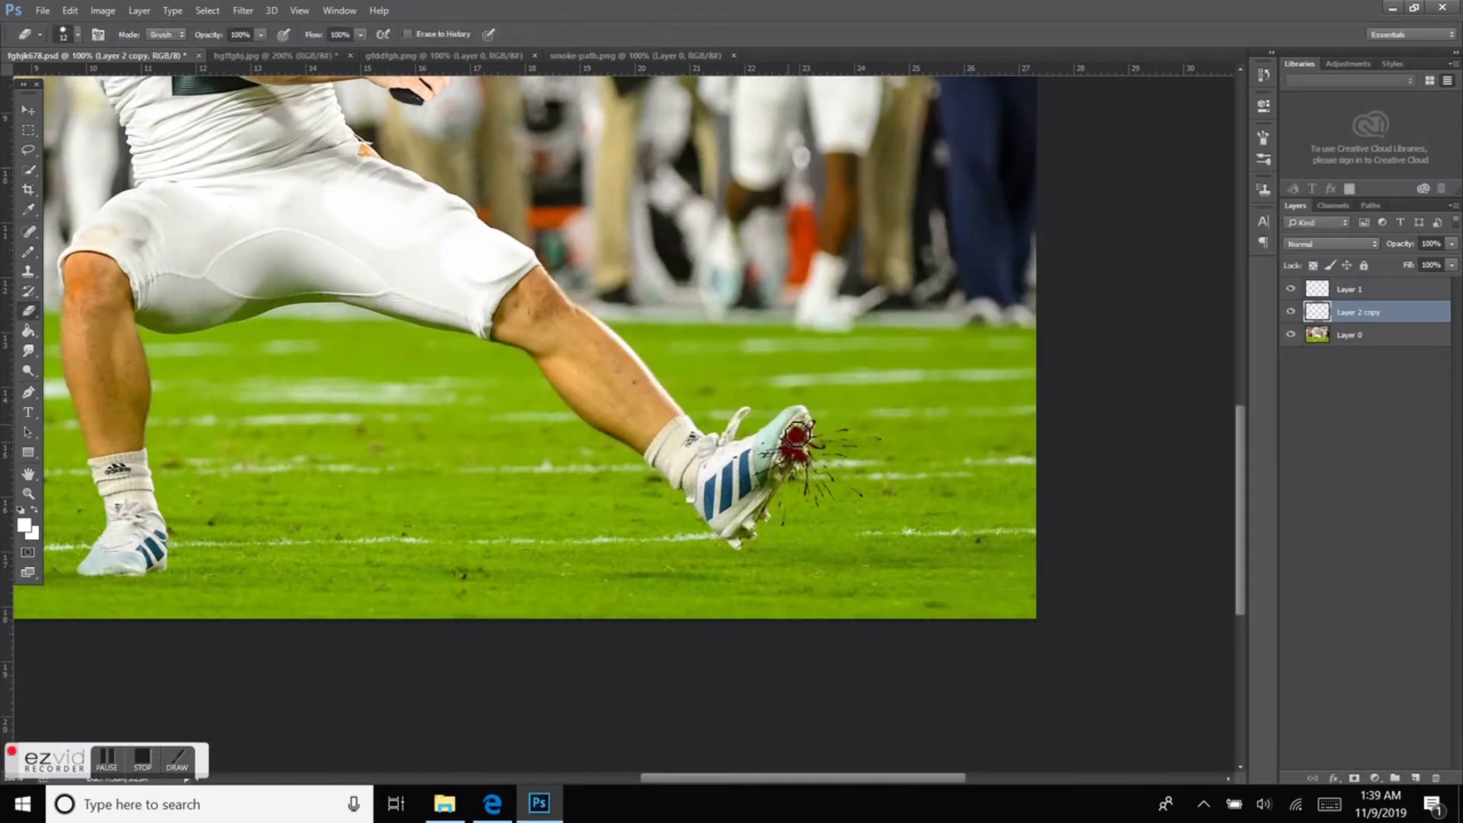
drag(876, 396, 838, 424)
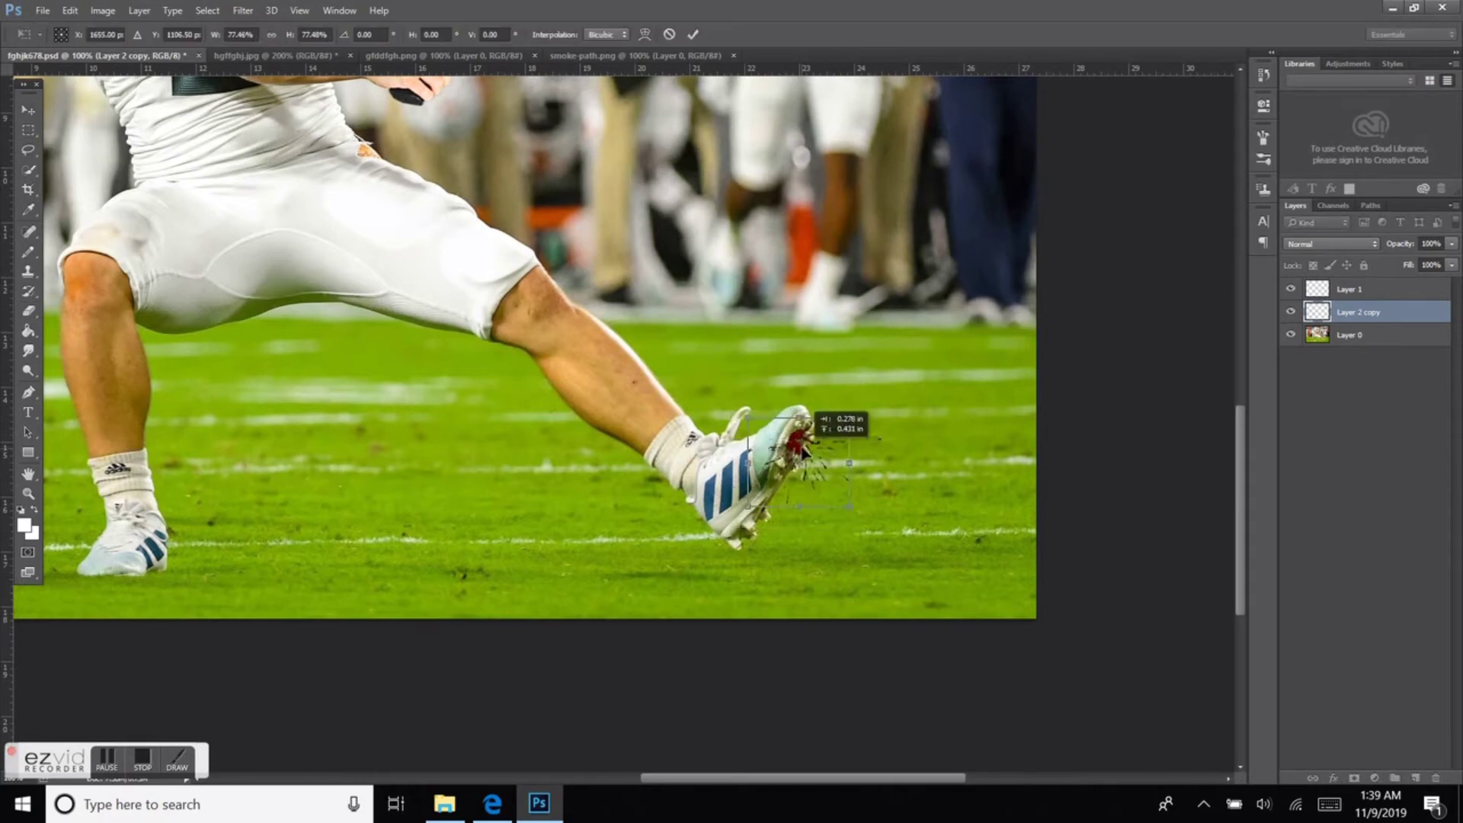
click(42, 10)
click(61, 203)
key(v)
click(720, 232)
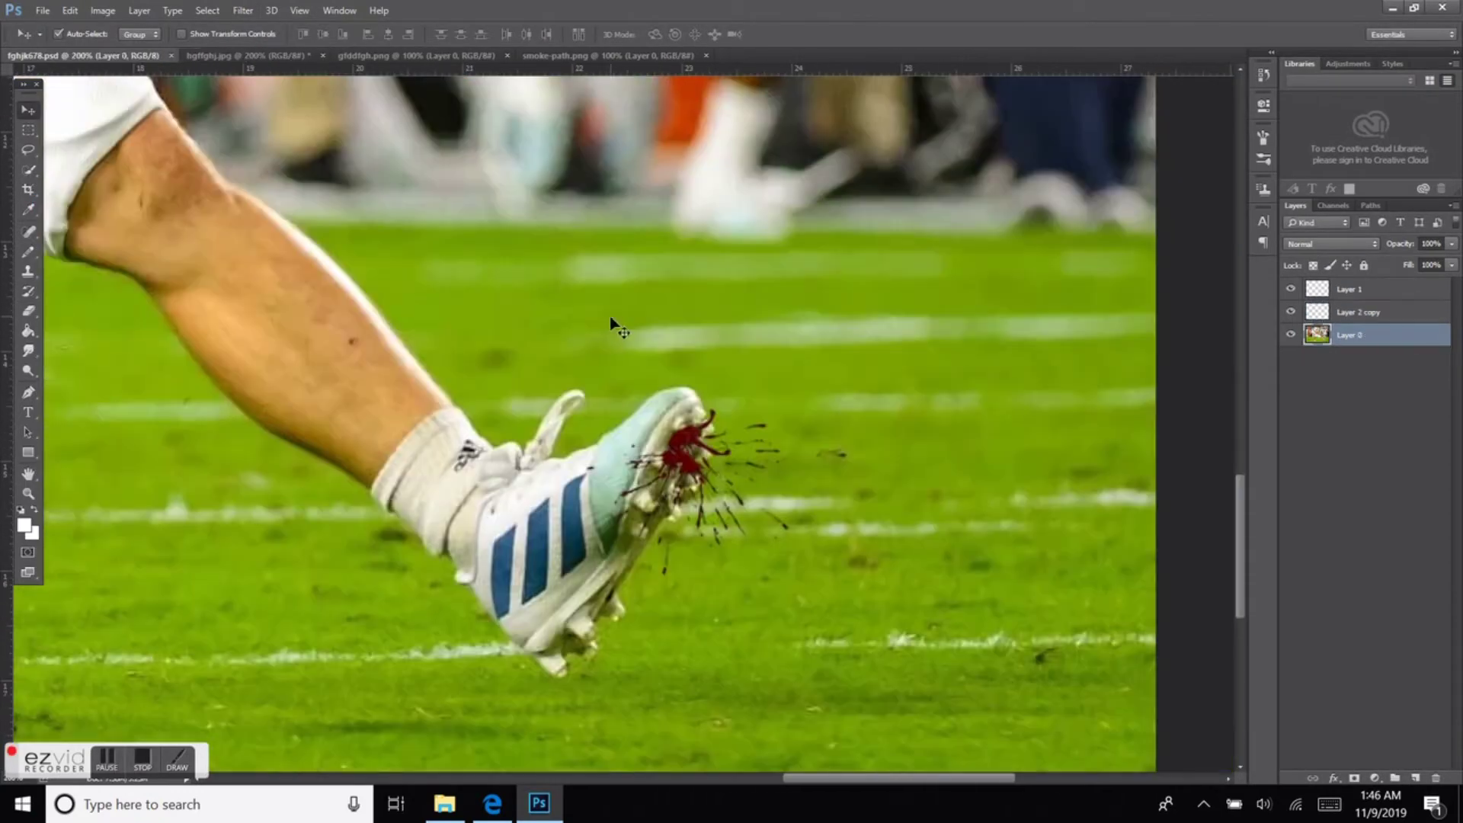
Copy the light shoe-toe piece to a new layer and trim the floating fragment's tail
click(69, 10)
click(99, 117)
key(ctrl+v)
drag(663, 415, 653, 270)
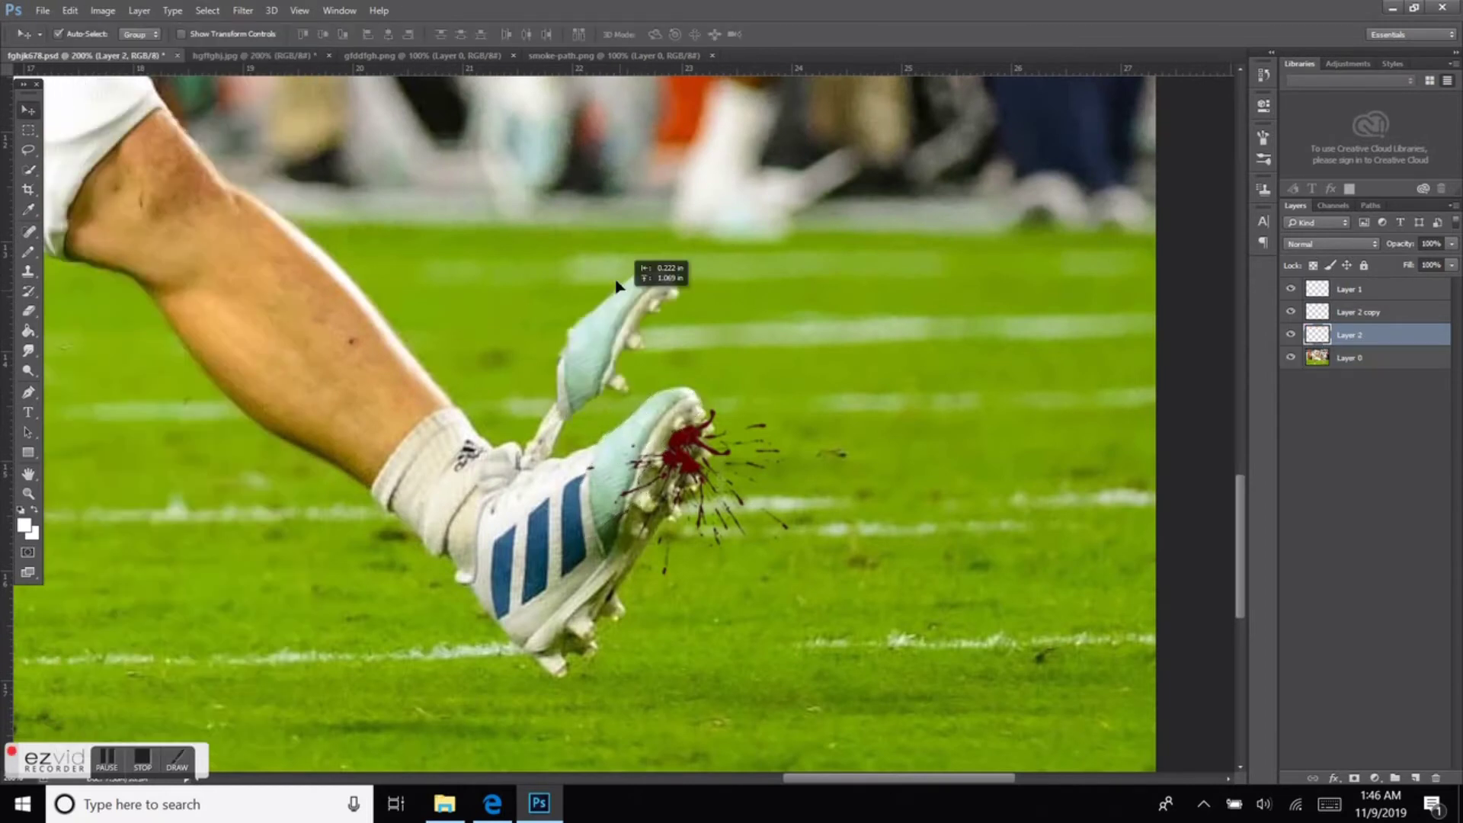
key(e)
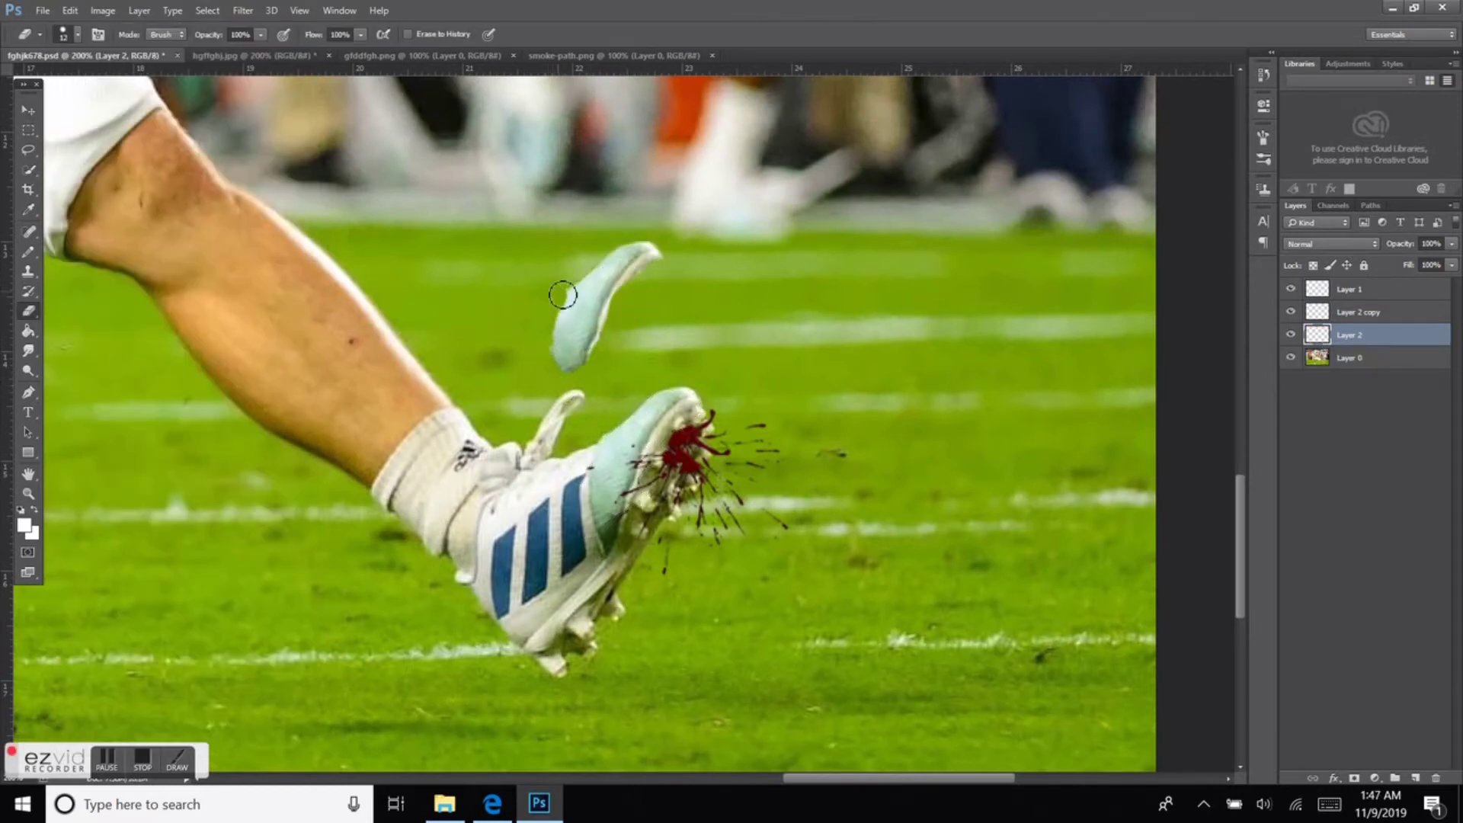
drag(563, 295, 663, 250)
Place the light shoe fragment on the cleat's toe and duplicate it
key(v)
drag(575, 304, 652, 403)
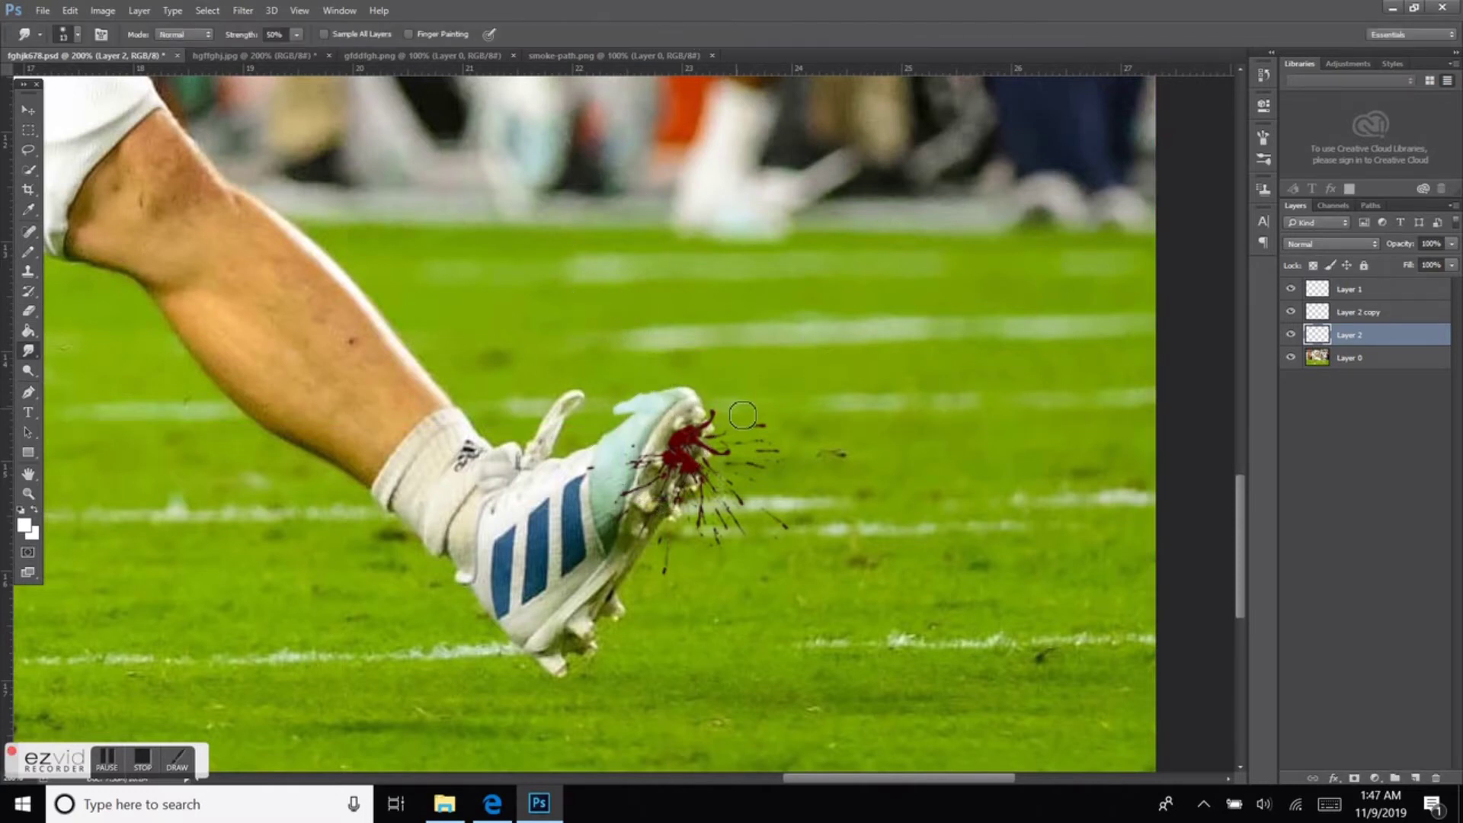
key(ctrl+j)
mouse_move(663, 403)
mouse_down()
mouse_move(534, 297)
mouse_move(595, 417)
mouse_move(637, 381)
mouse_move(670, 385)
mouse_move(647, 404)
mouse_up()
Rotate the small fragment copy onto the shoe, then select Layer 2
key(e)
key(v)
key(ctrl+t)
key(Return)
click(1348, 357)
key(e)
key(v)
Draw a small dark rectangle, erase its corner, and place it beneath the splatter on the cleat
key(u)
drag(244, 340, 285, 378)
click(1047, 188)
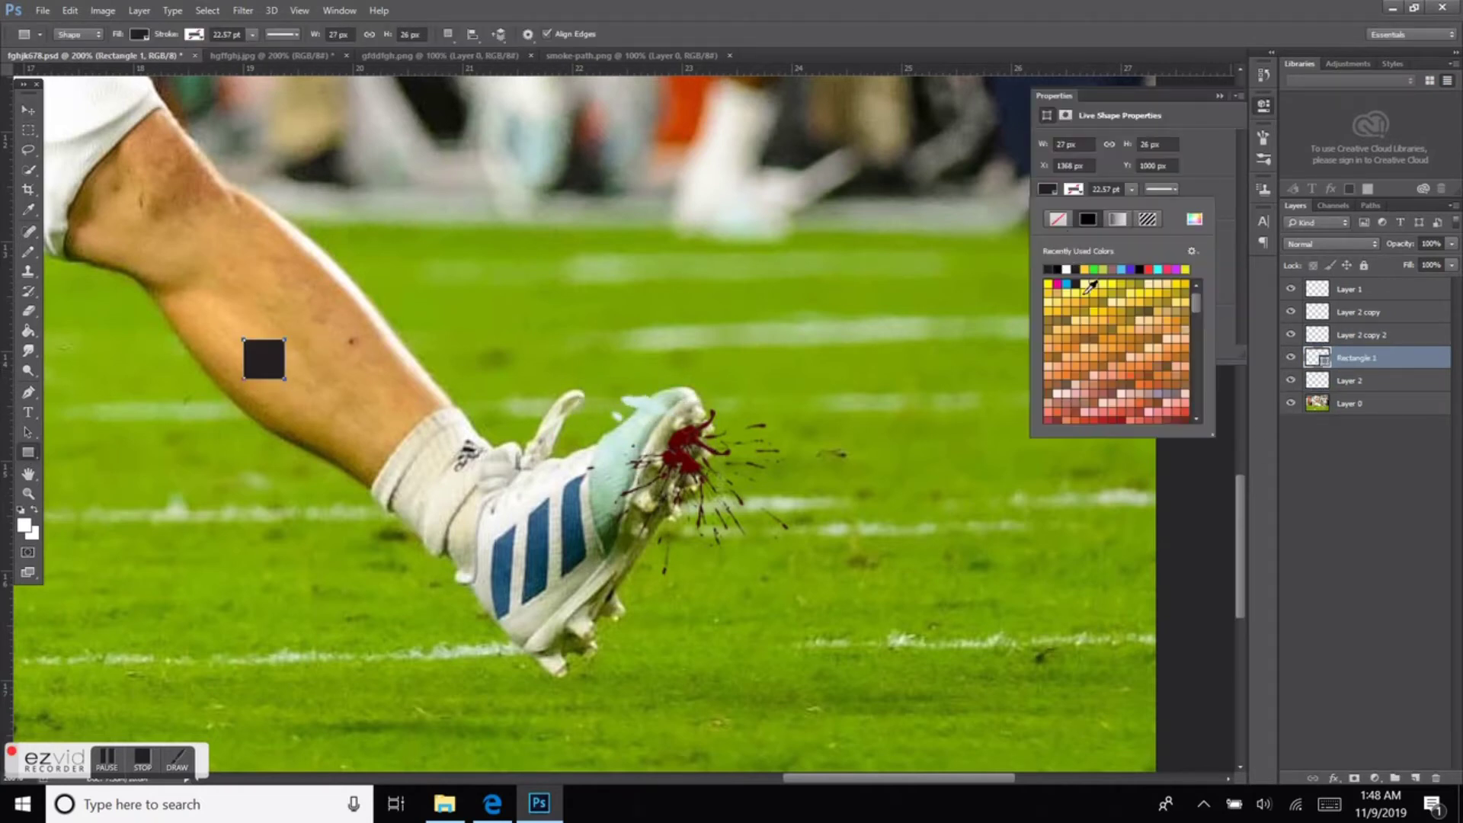
key(Escape)
key(e)
click(274, 372)
key(v)
drag(271, 347, 643, 418)
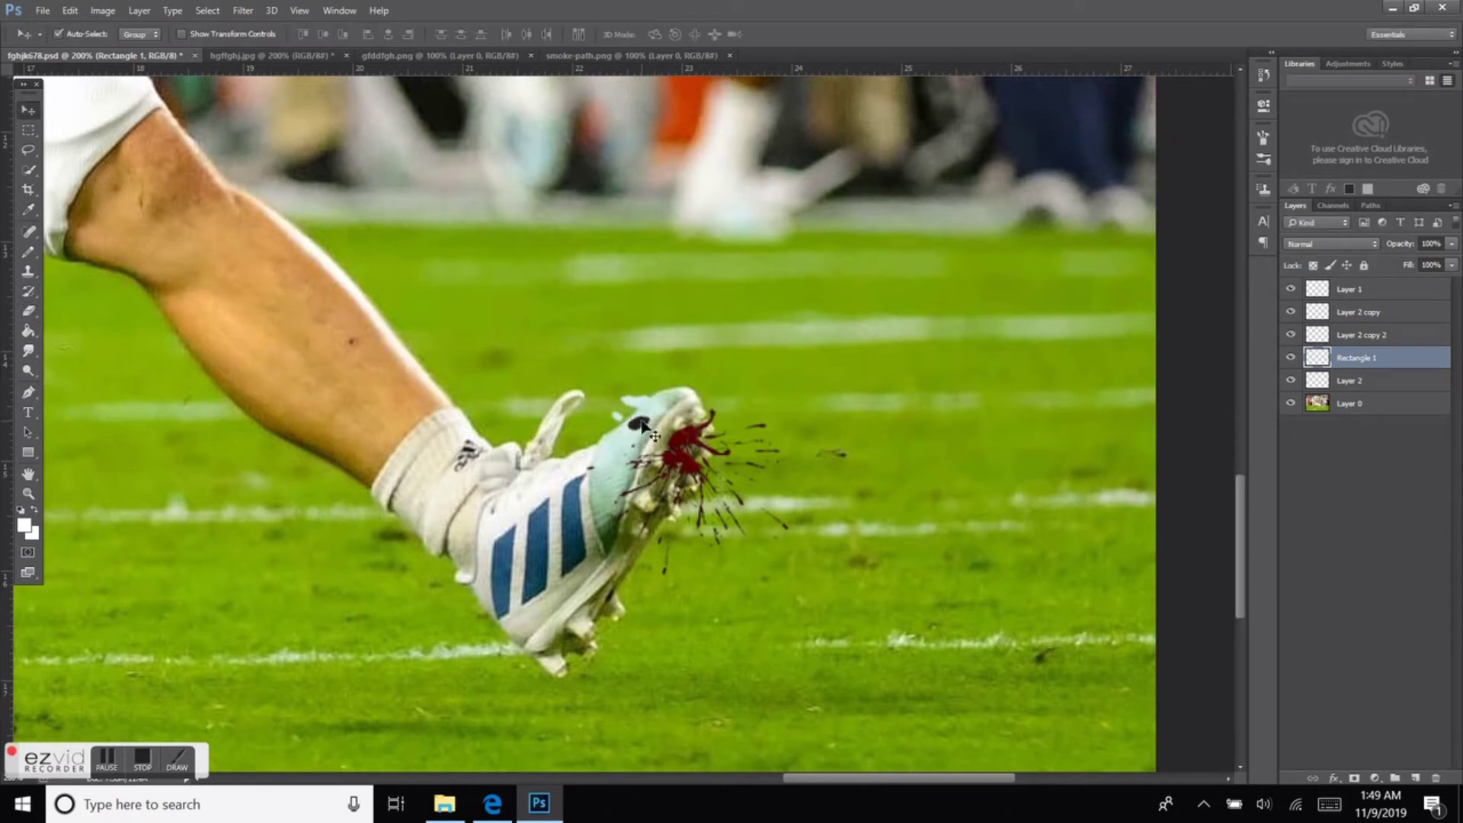
key(ctrl+bracketleft)
Select the Layer 2 copy splatter and preview Brightness/Contrast at Brightness 44
click(243, 10)
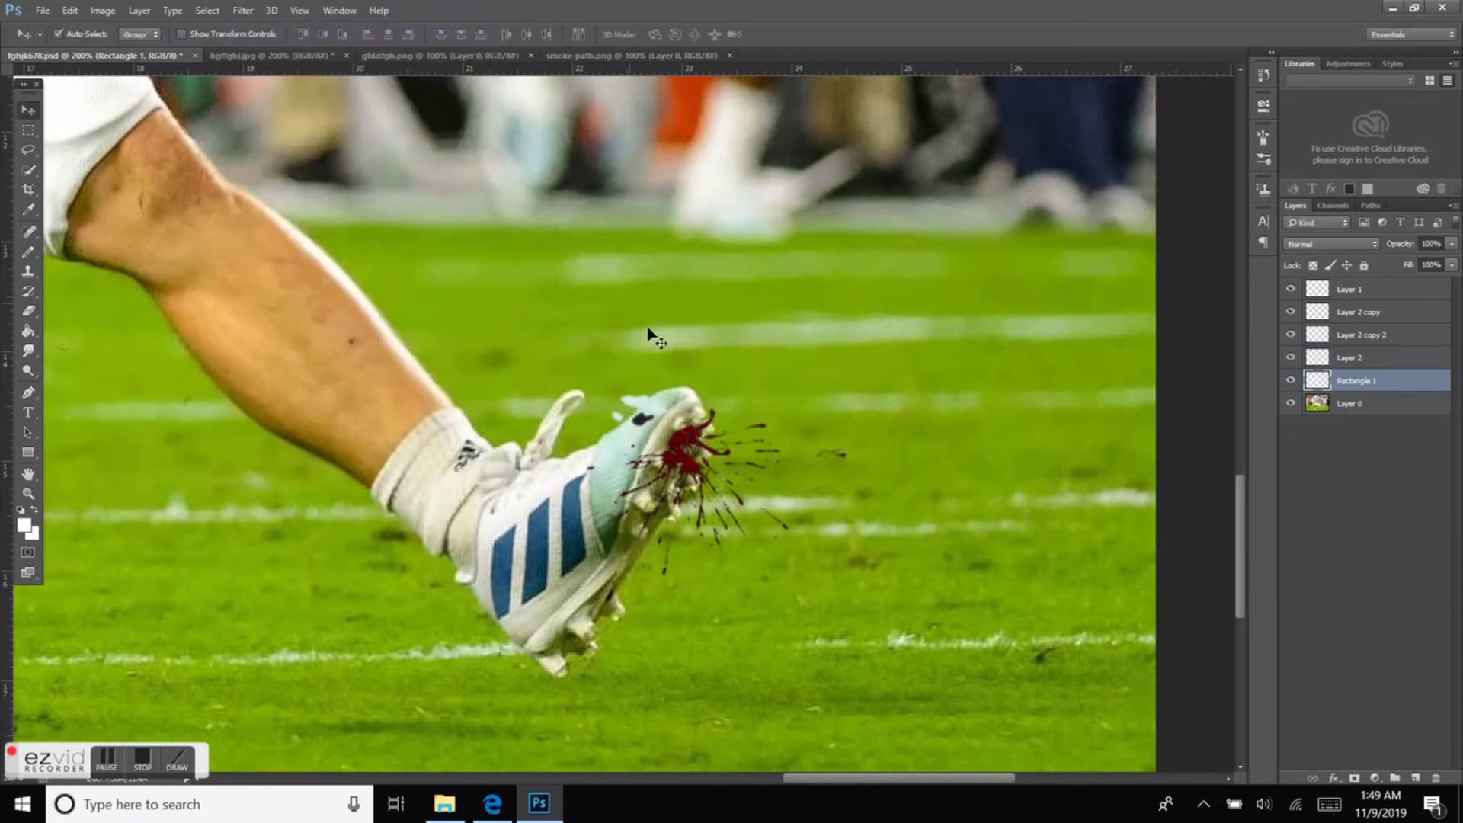
click(375, 107)
click(208, 11)
click(139, 10)
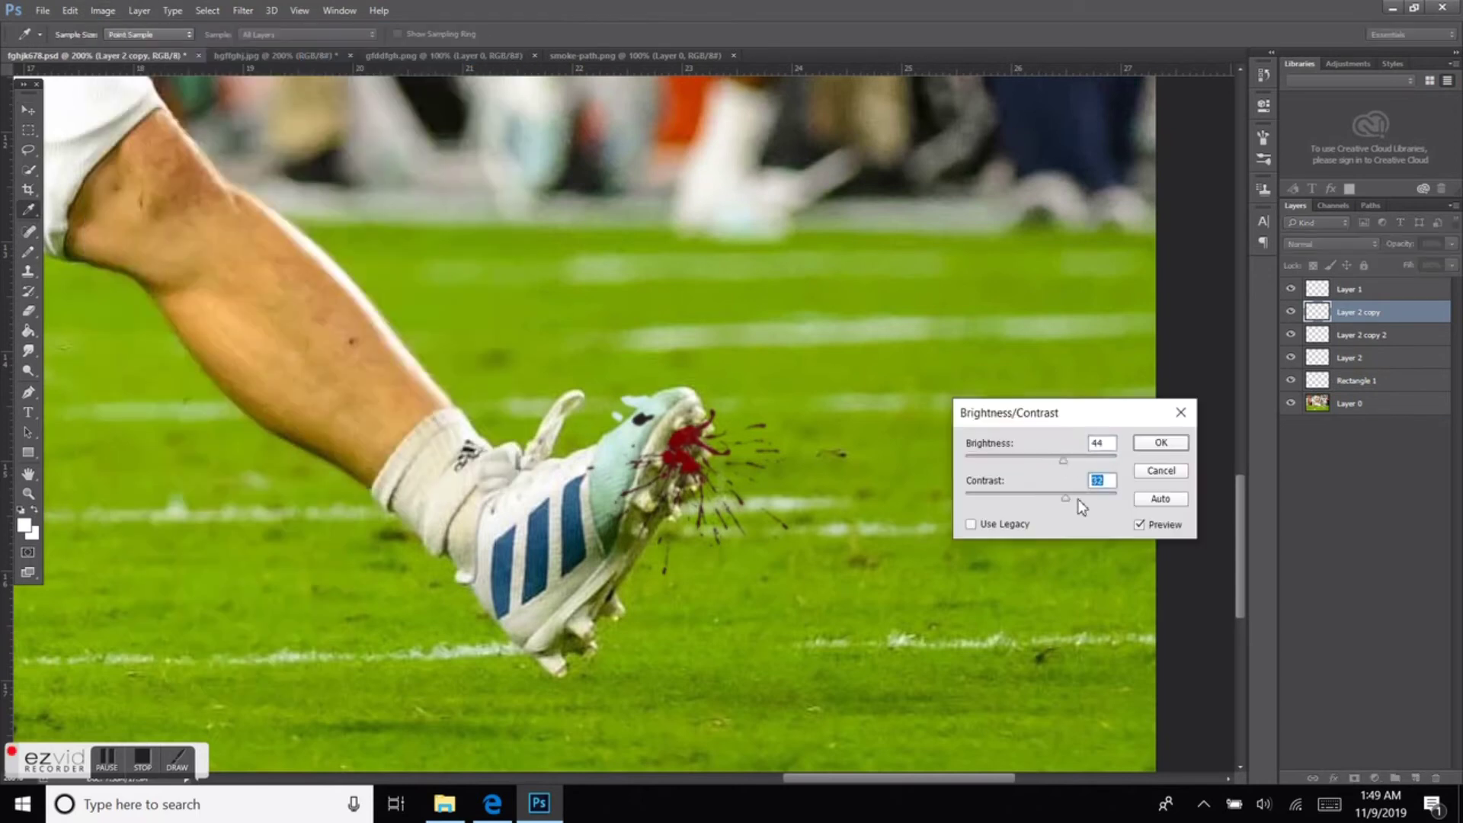
Apply the brightness boost and set a reshaped splatter copy on the cleat beneath Layer 2
key(Return)
drag(686, 457, 929, 191)
key(ctrl+t)
drag(674, 467, 680, 474)
click(693, 34)
drag(926, 194, 682, 442)
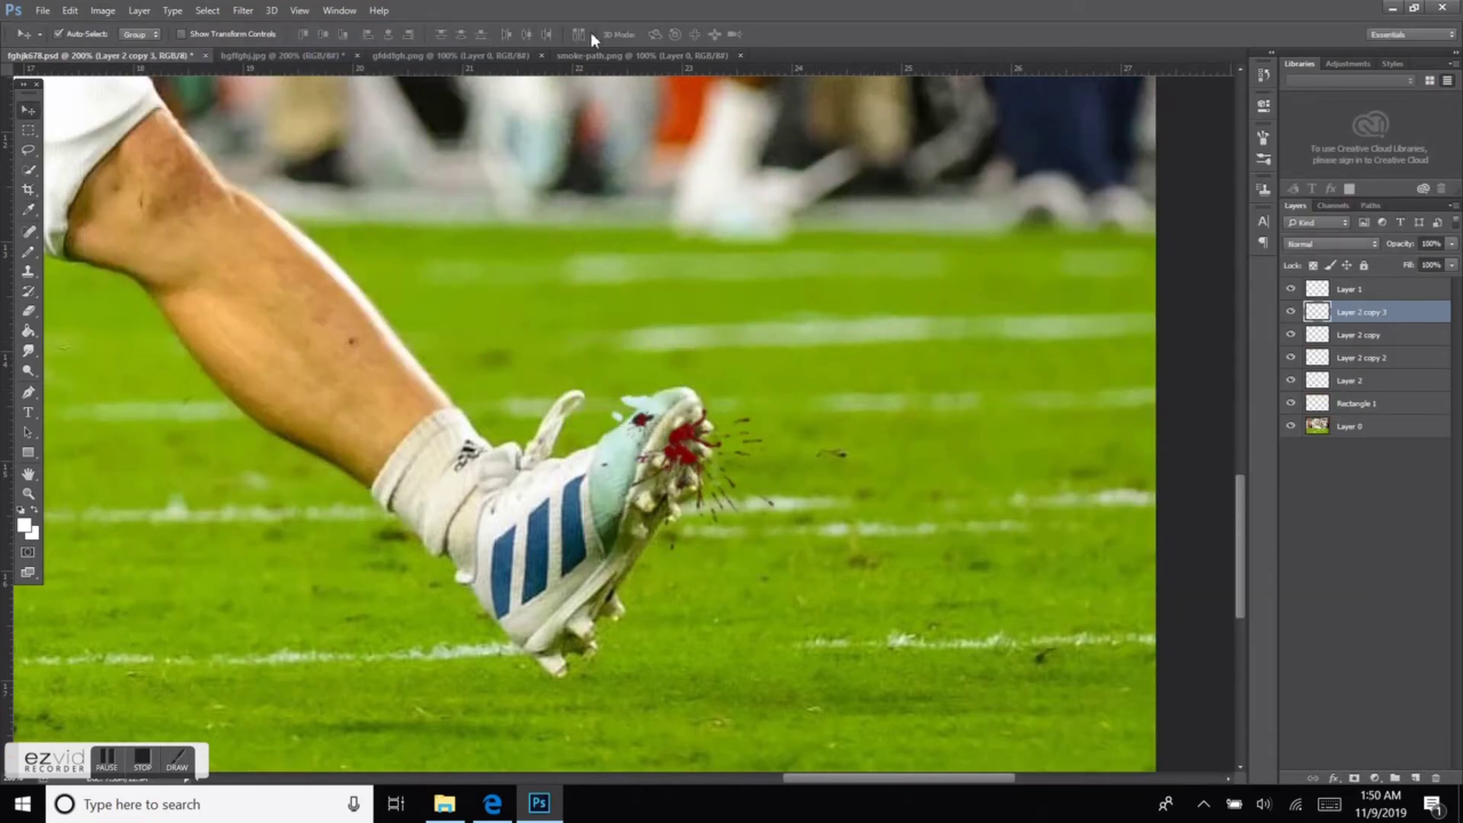
drag(1371, 312, 1371, 391)
Delete Layer 2 and Layer 2 copy 2, then enlarge the dark spot on the shoe
ctrl+click(690, 456)
click(758, 287)
click(667, 304)
key(Delete)
key(Delete)
key(ctrl+t)
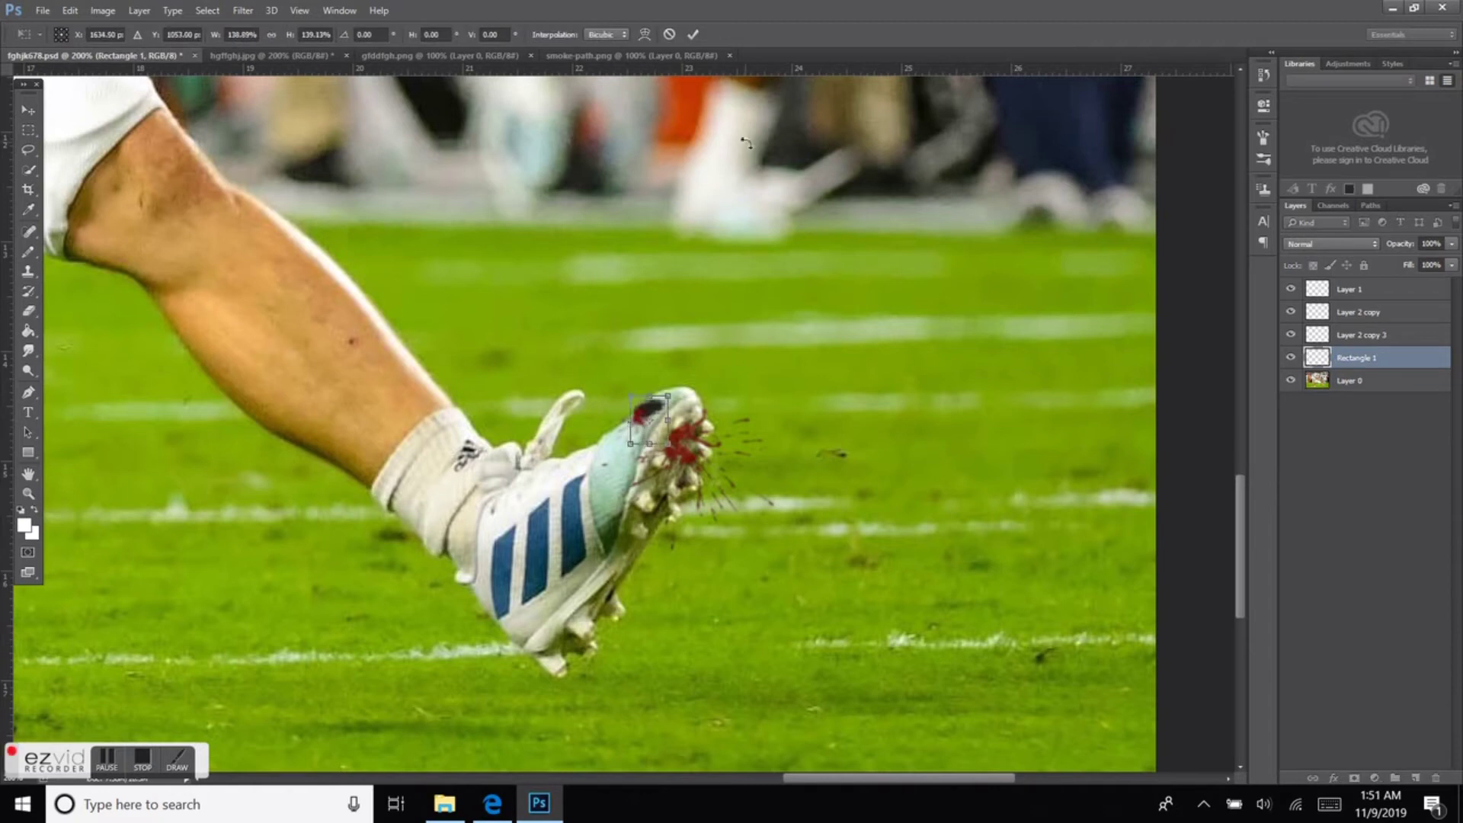
click(693, 35)
key(ctrl+v)
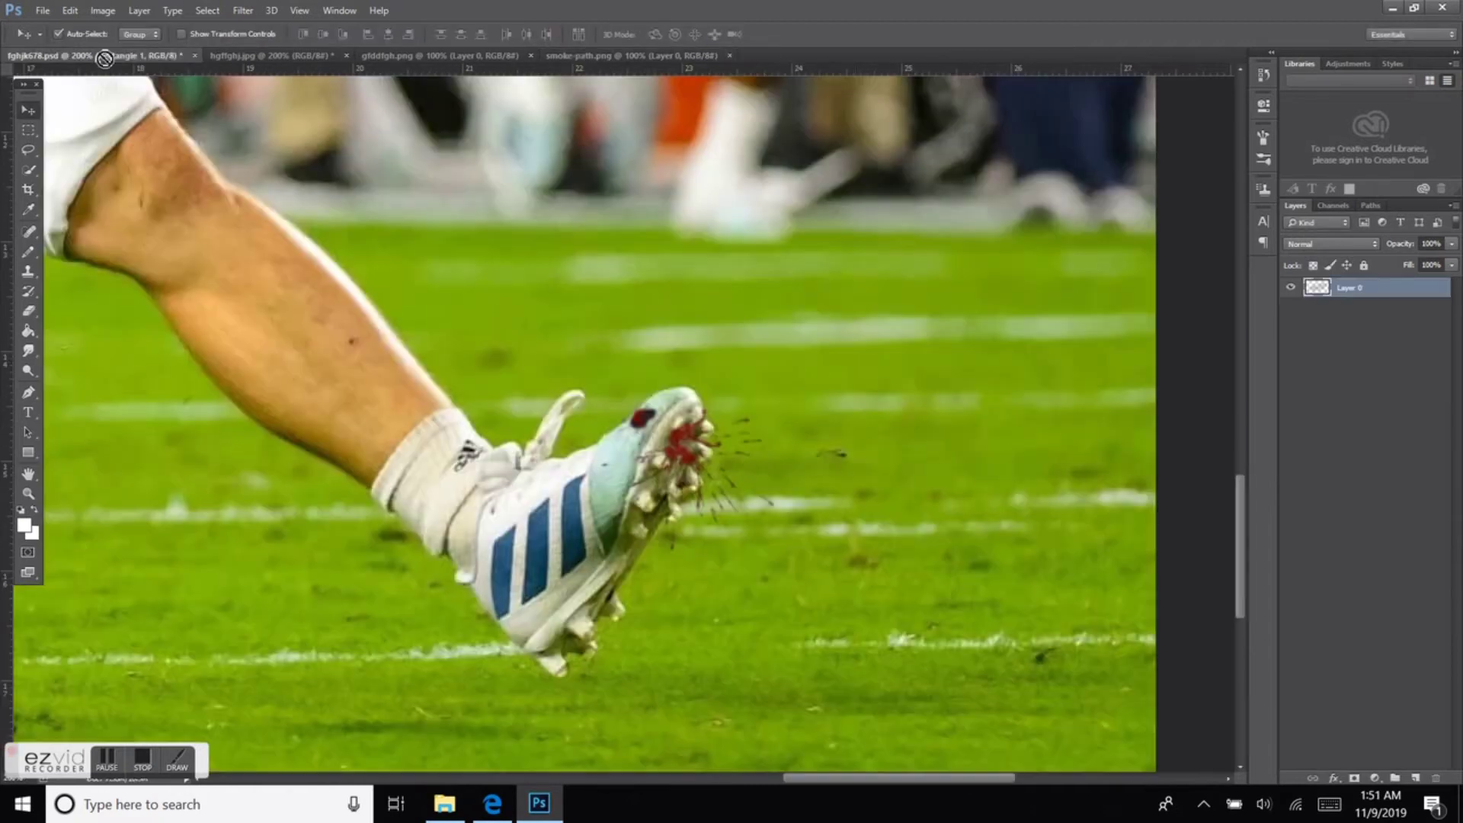
Rotate the pasted smoke about -89° so it stands upright, then fit the image in view
key(ctrl+t)
drag(817, 392, 710, 78)
key(Return)
key(ctrl+0)
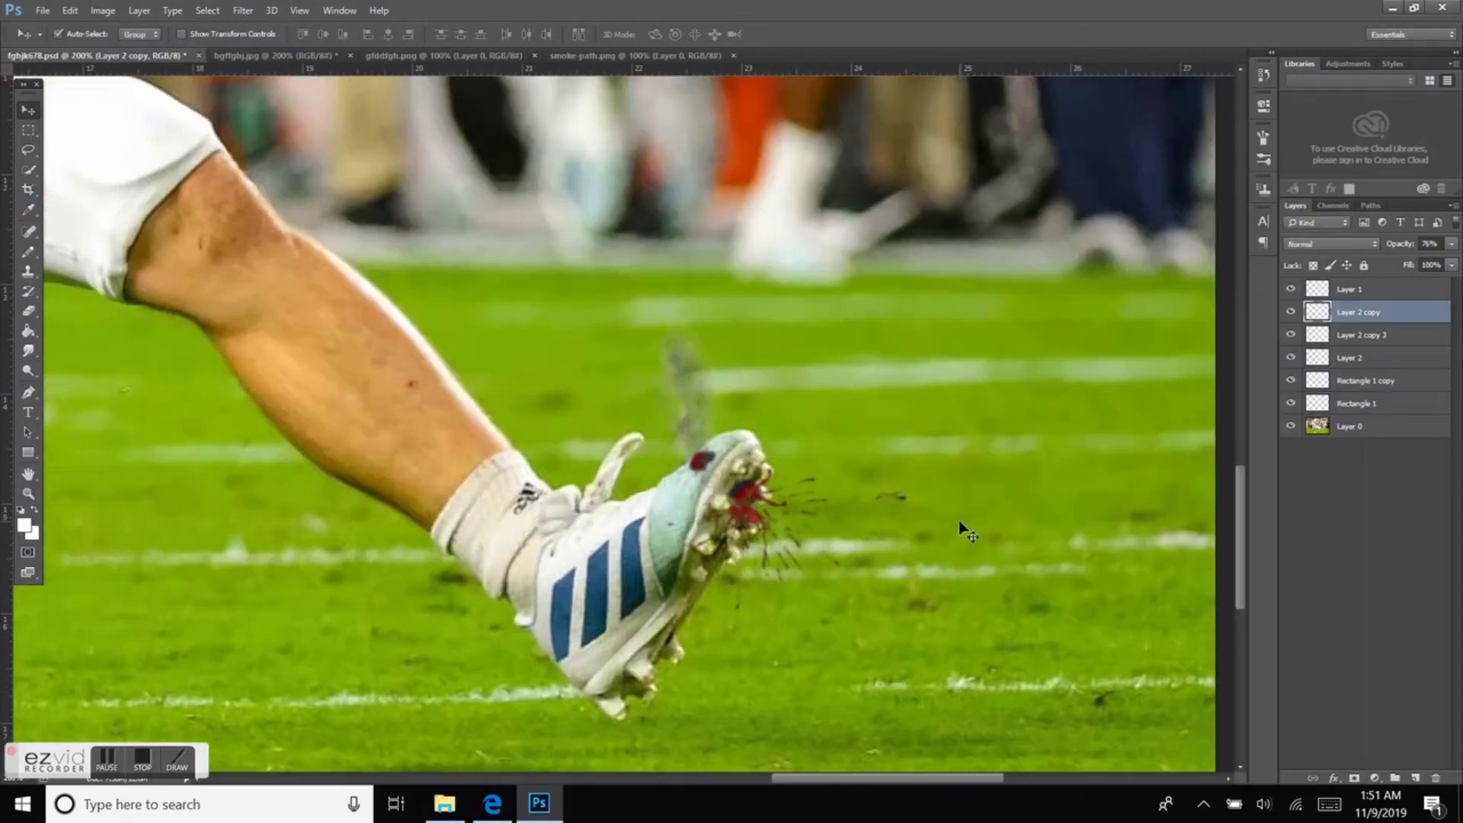
Reposition the faint smoke copy near the cleat and reselect the smoke's Layer 2
key(ctrl+t)
drag(762, 496, 737, 511)
key(Return)
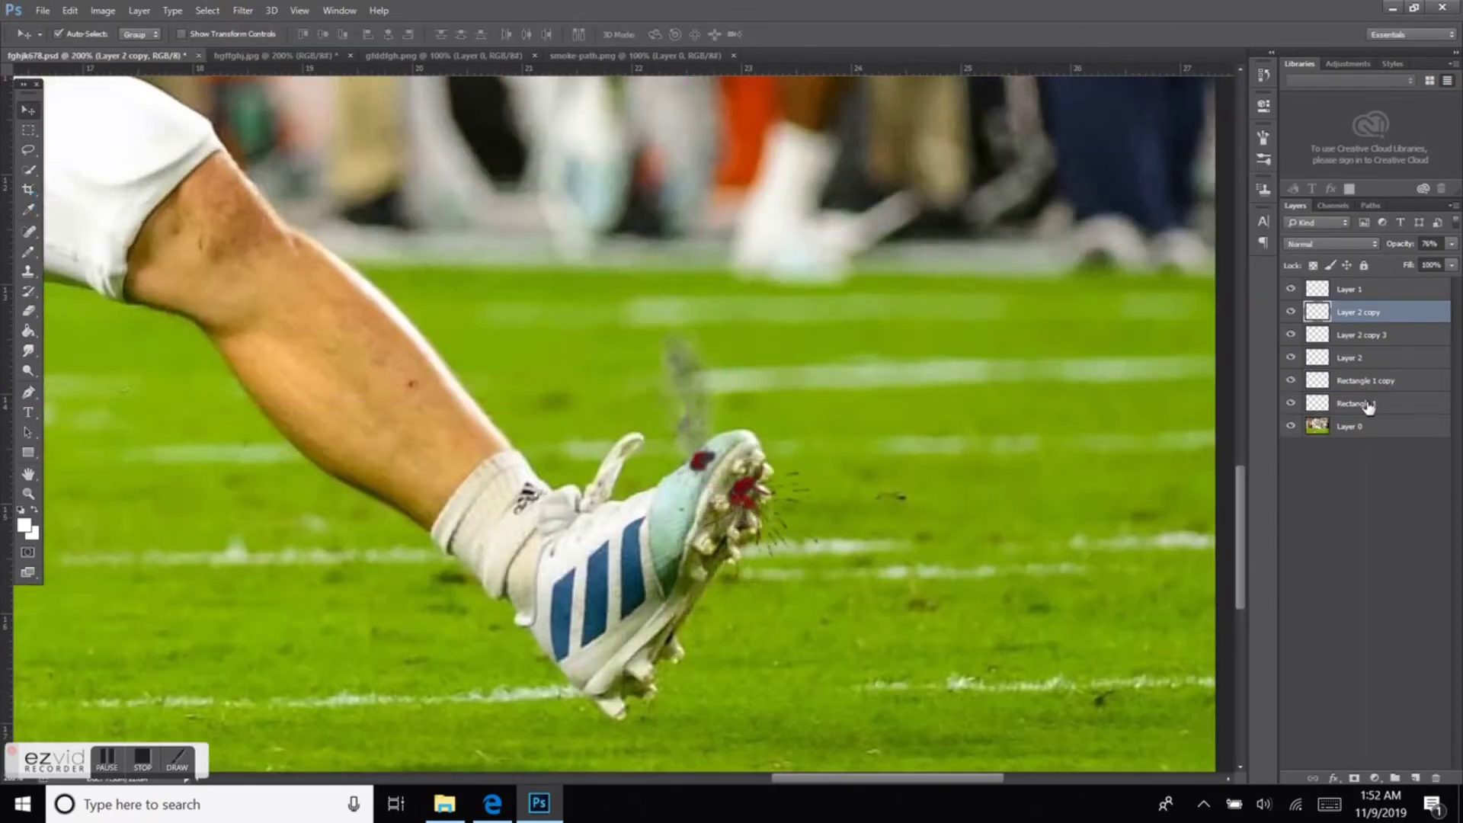
click(1382, 381)
click(1364, 358)
Duplicate the smoke over the cleat at 75% opacity and shift the streaks into place
key(ctrl+alt+t)
drag(743, 472, 735, 487)
key(Return)
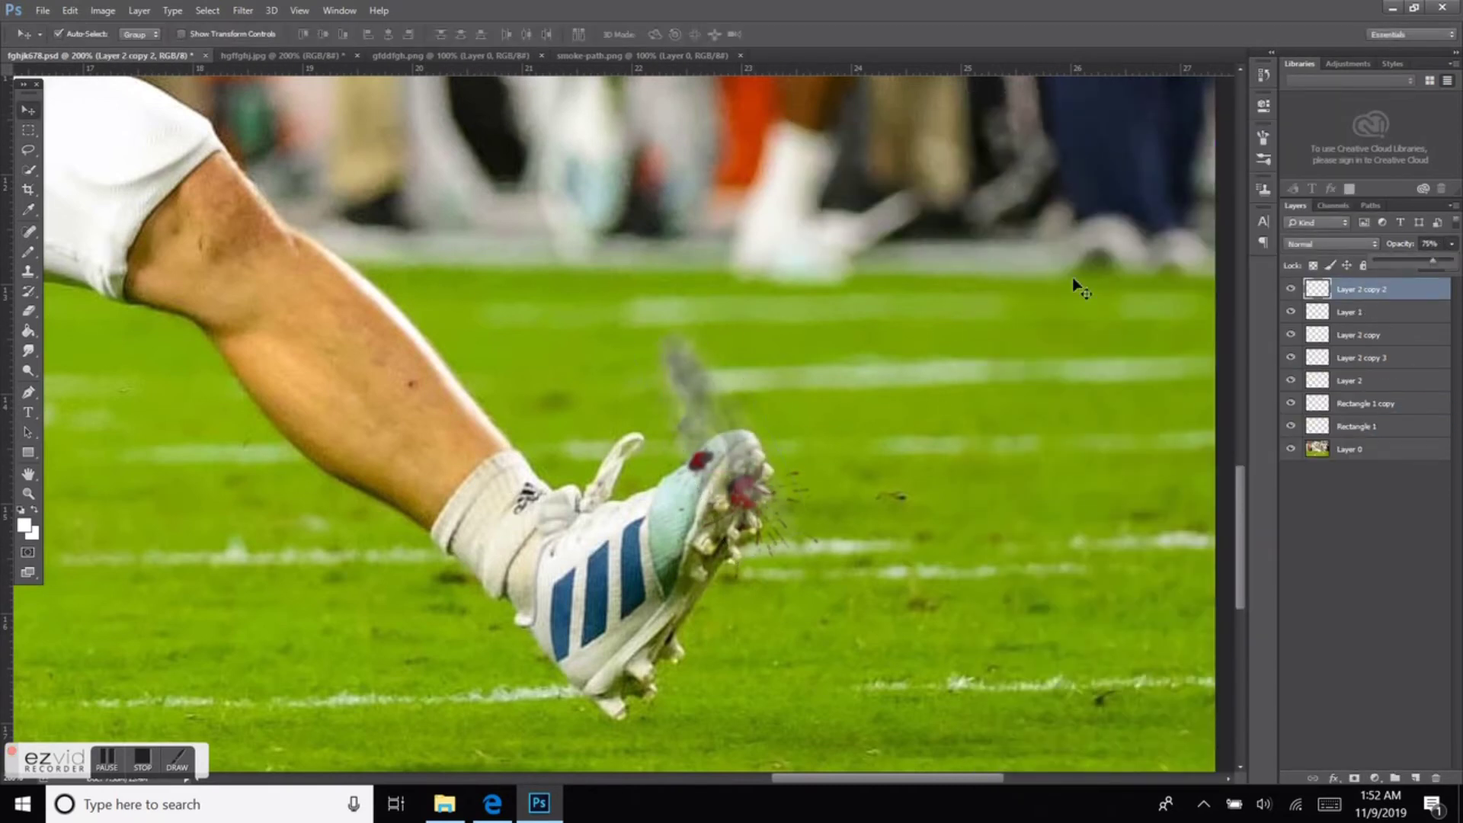
drag(1451, 243, 1432, 263)
drag(690, 432, 836, 524)
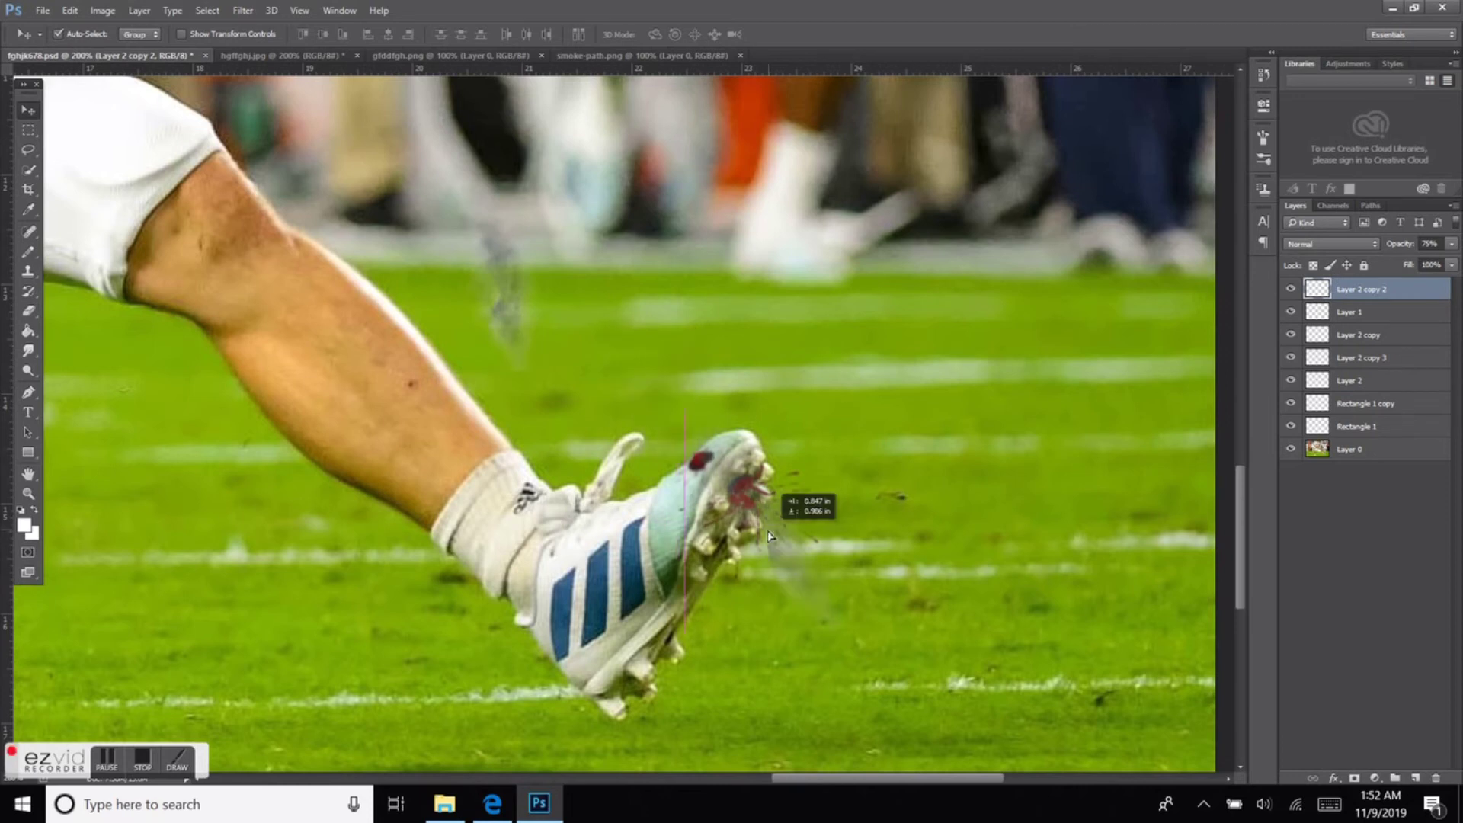
Place a new red splatter copy, Layer 2 copy 4, on the shoe's upper toe
key(ctrl+j)
key(e)
mouse_move(817, 542)
mouse_down()
mouse_move(846, 312)
mouse_move(677, 488)
mouse_up()
key(v)
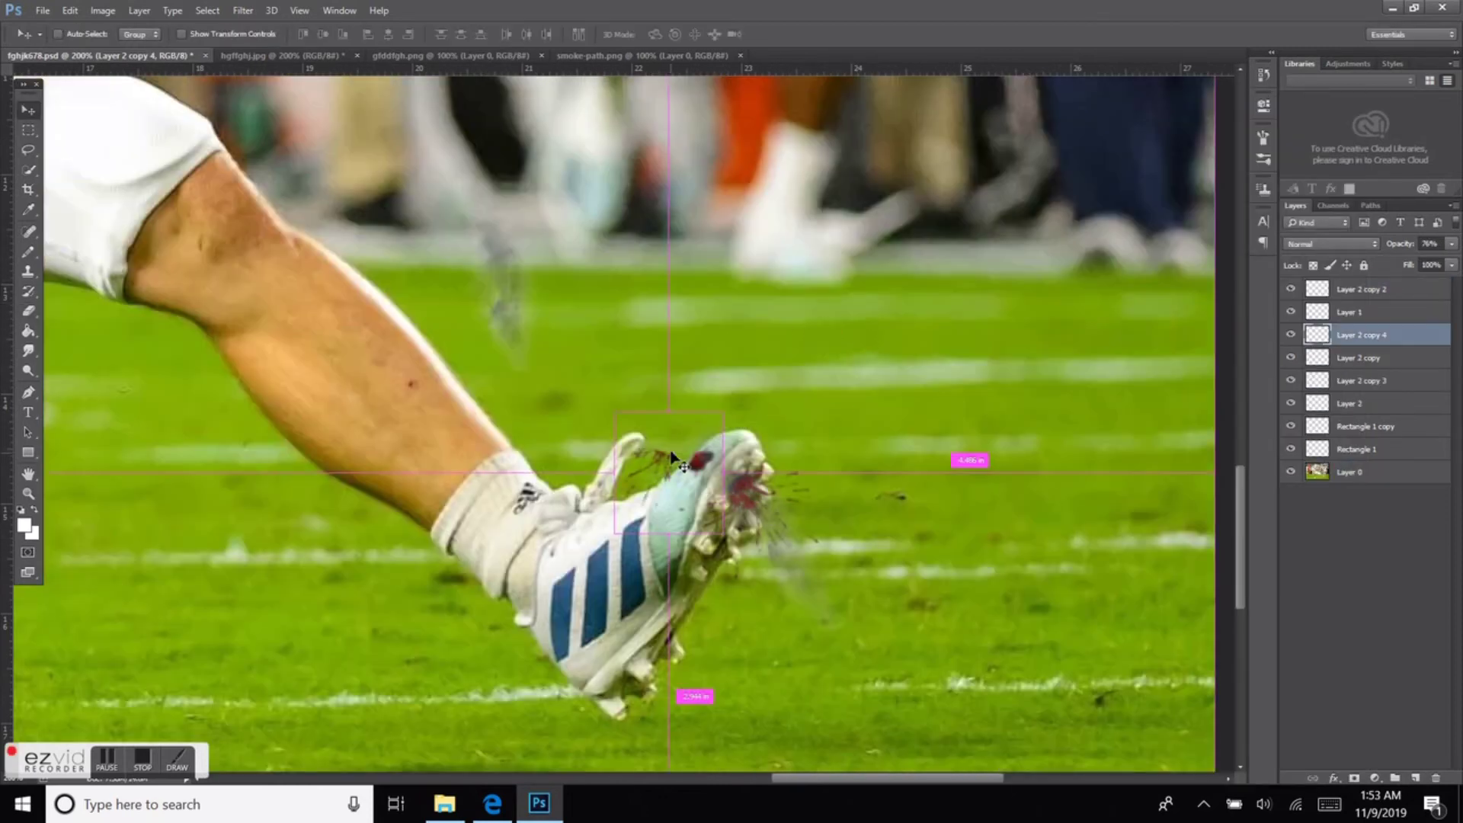
drag(1402, 335, 1396, 288)
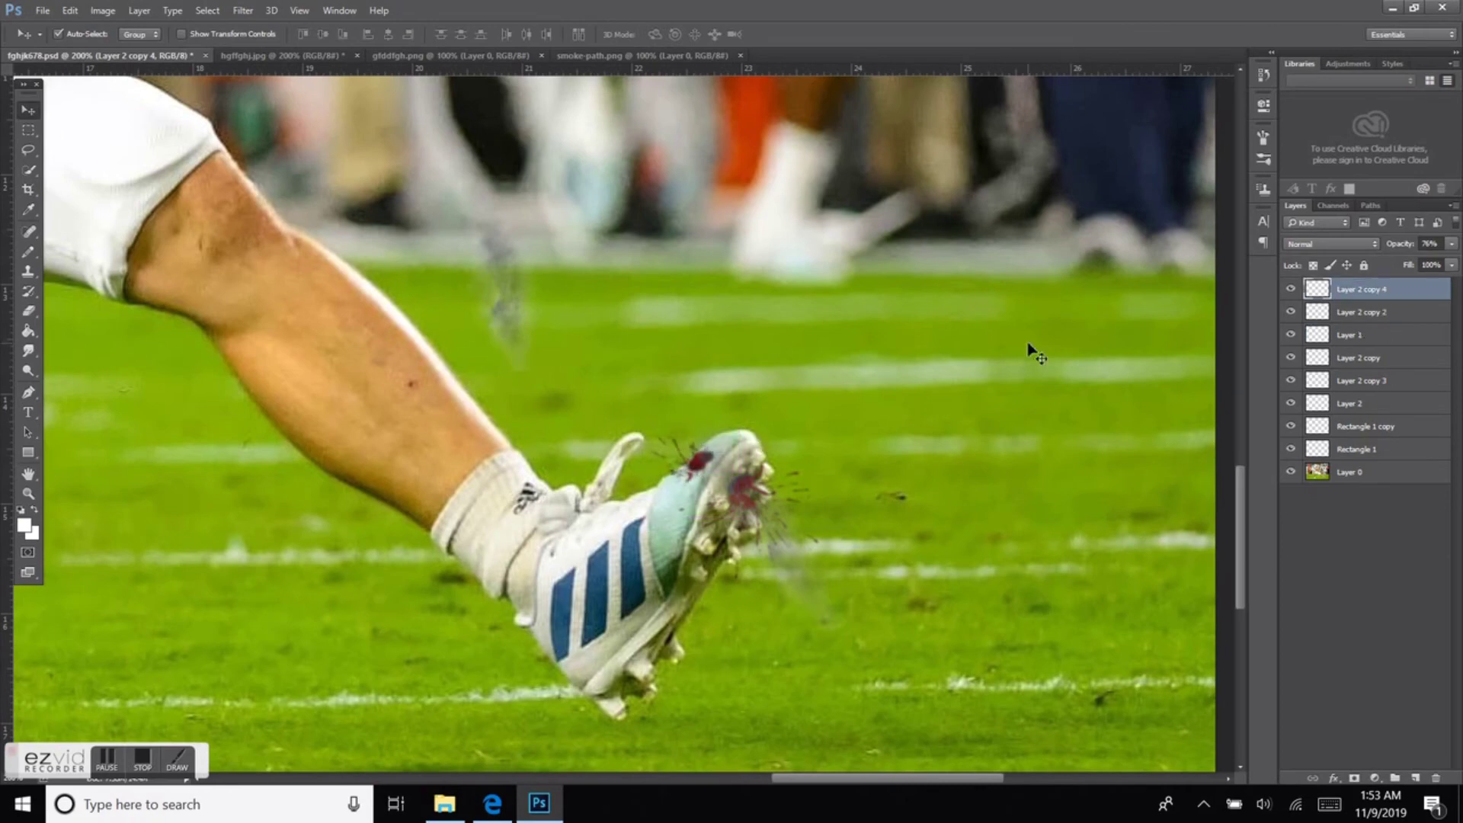
drag(1035, 353, 703, 449)
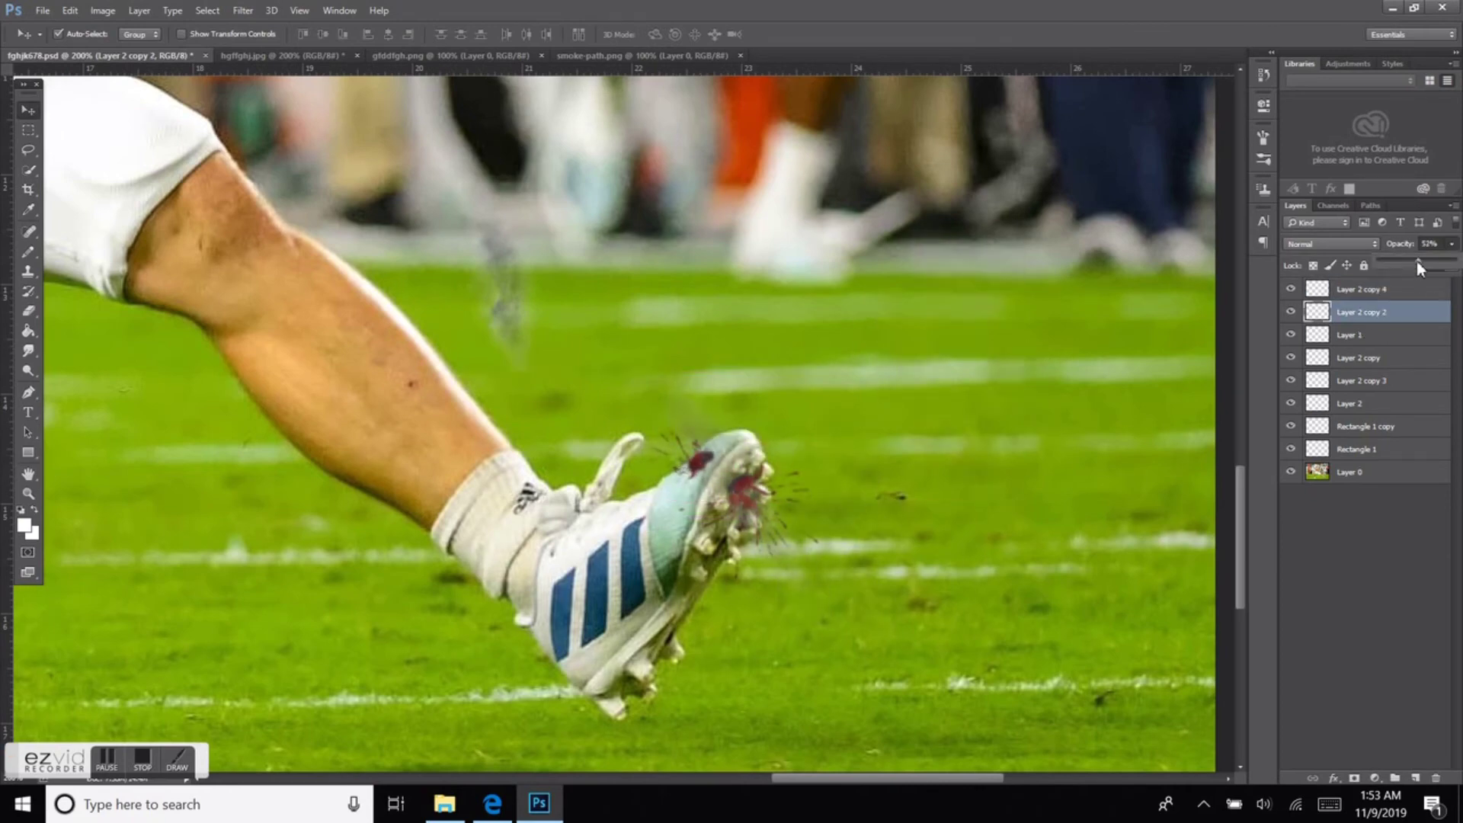
click(509, 297)
Move the smoke streak down onto the turf and delete the extra Layer 2 copy 2
scroll(913, 313, down, 3)
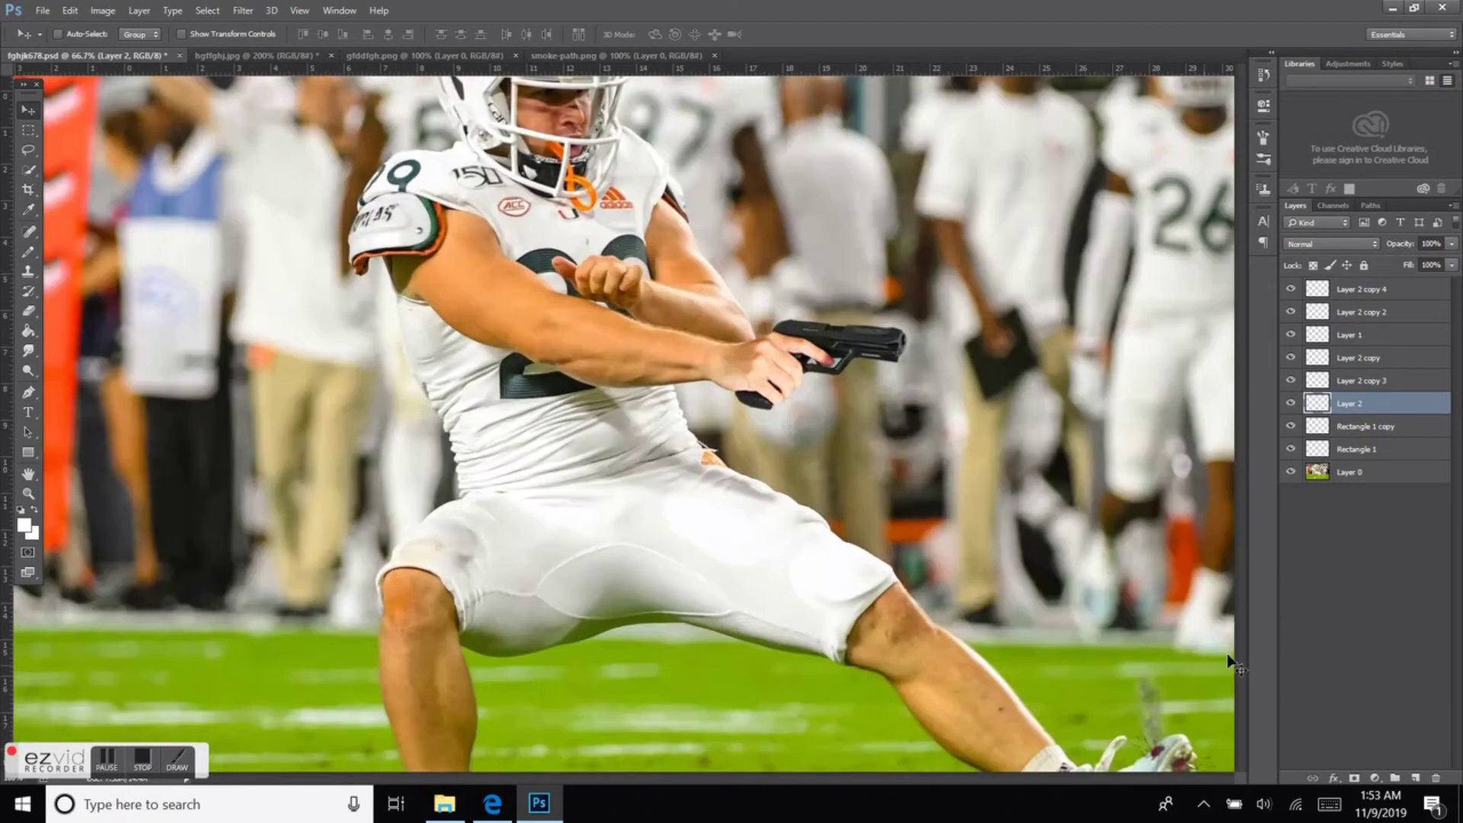
scroll(1004, 402, up, 3)
drag(1004, 402, 947, 261)
key(Delete)
drag(856, 457, 874, 533)
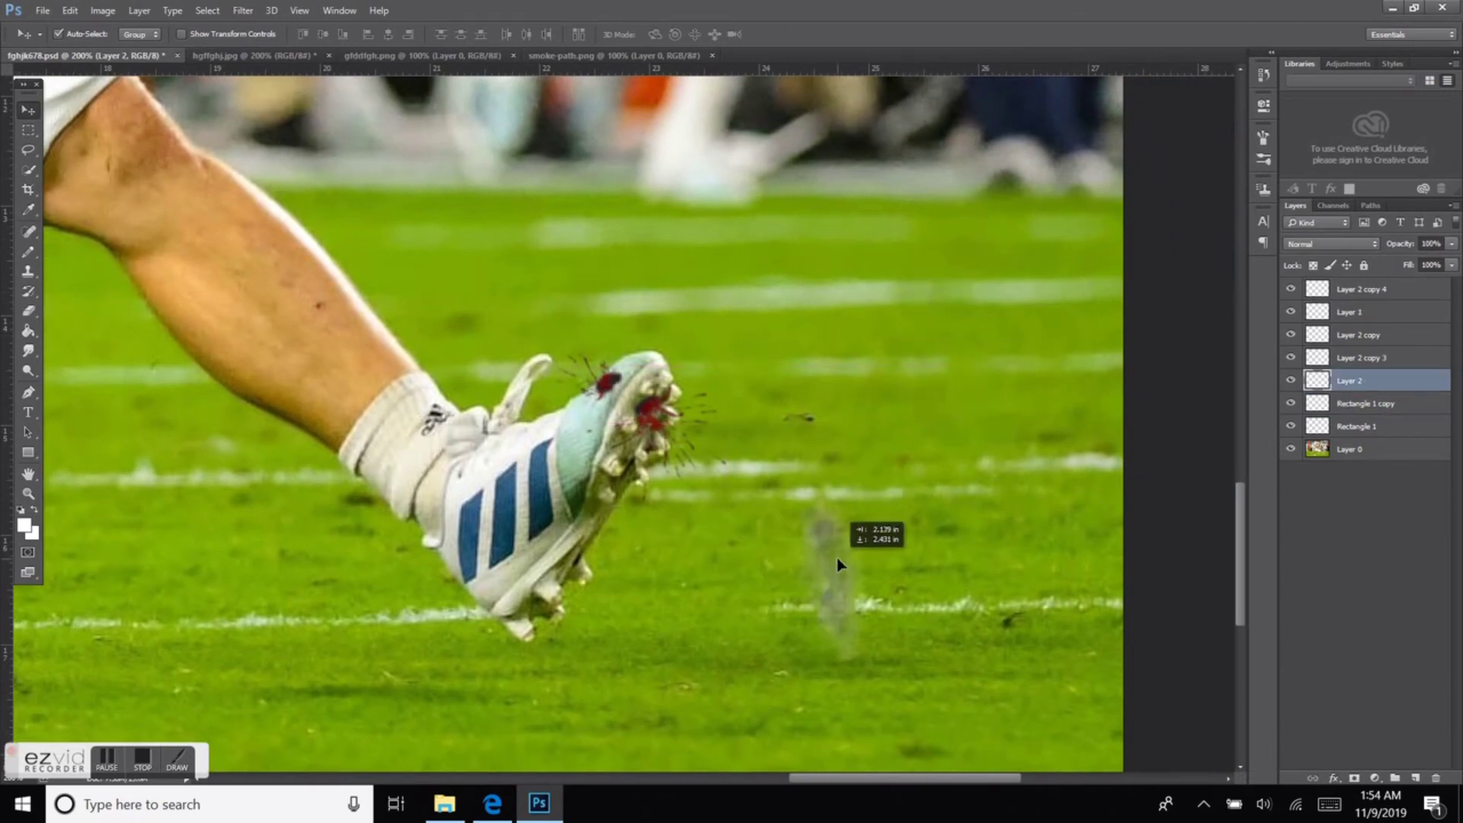
Tidy the smoke streak with the Clone Stamp and Eraser
key(s)
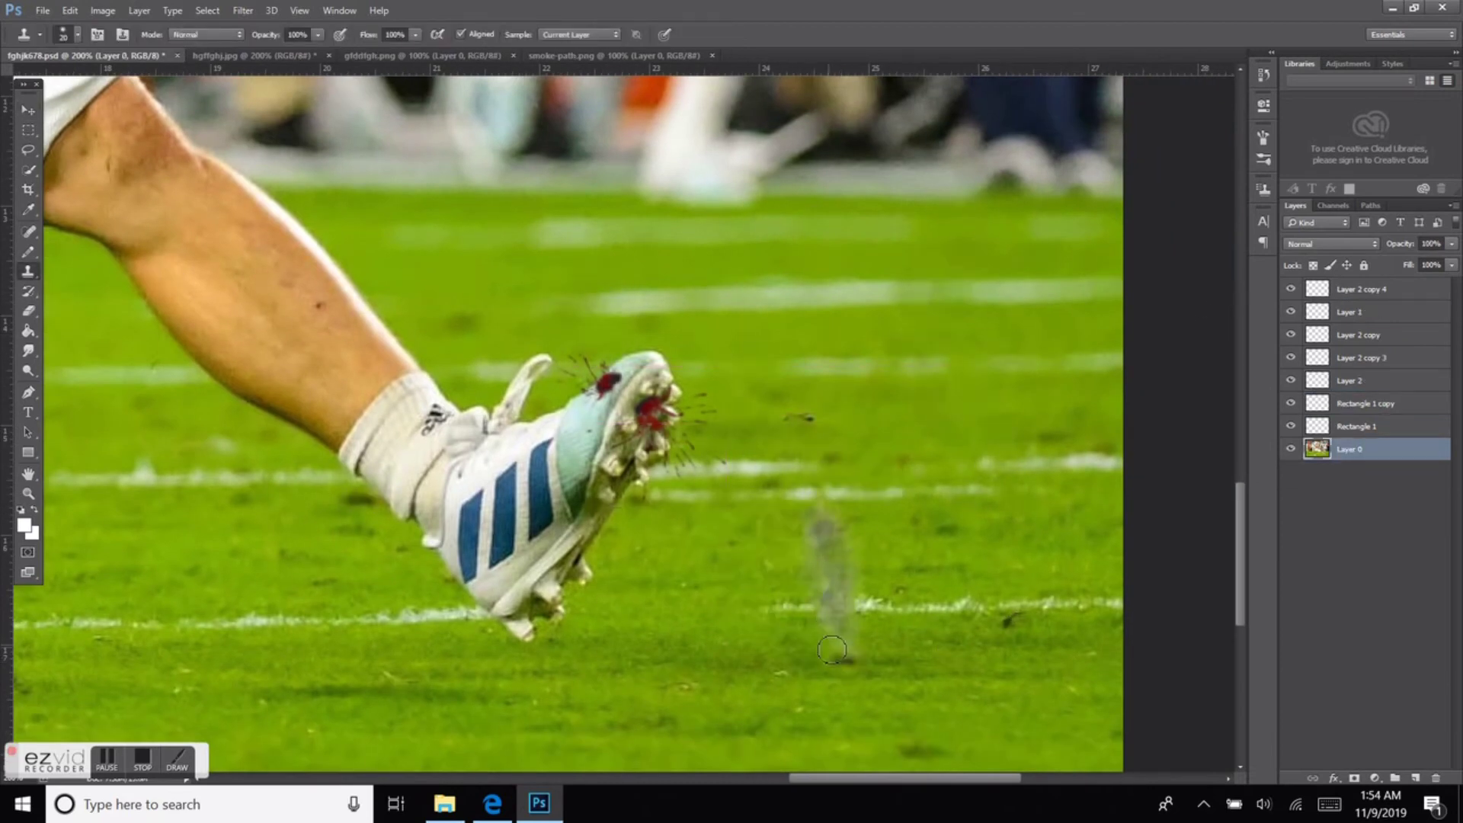
ctrl+click(838, 561)
key(e)
scroll(891, 482, down, 3)
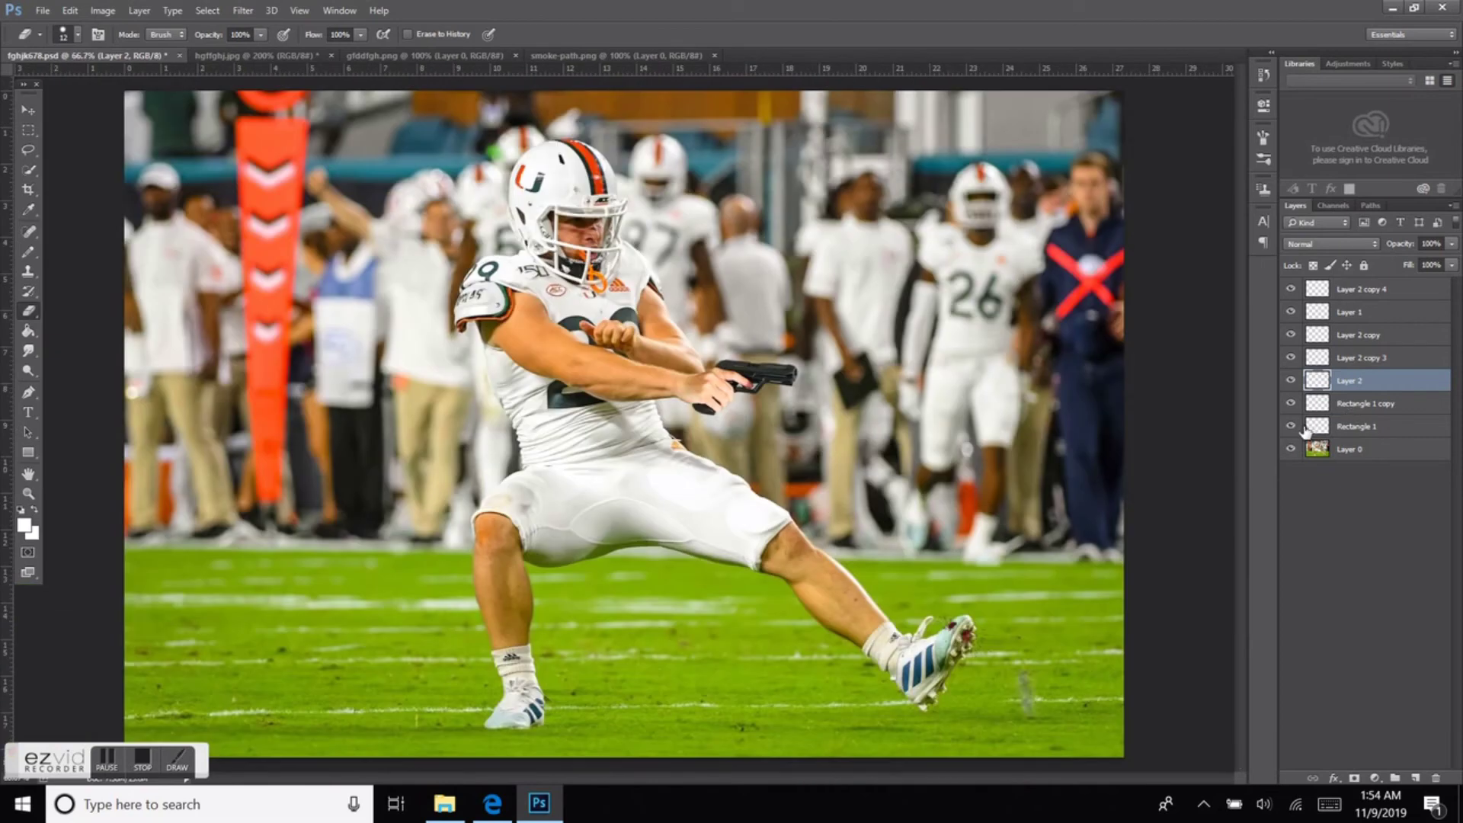
Duplicate the Rectangle 1 copy dark spot and move it to the base of the smoke
ctrl+click(1116, 525)
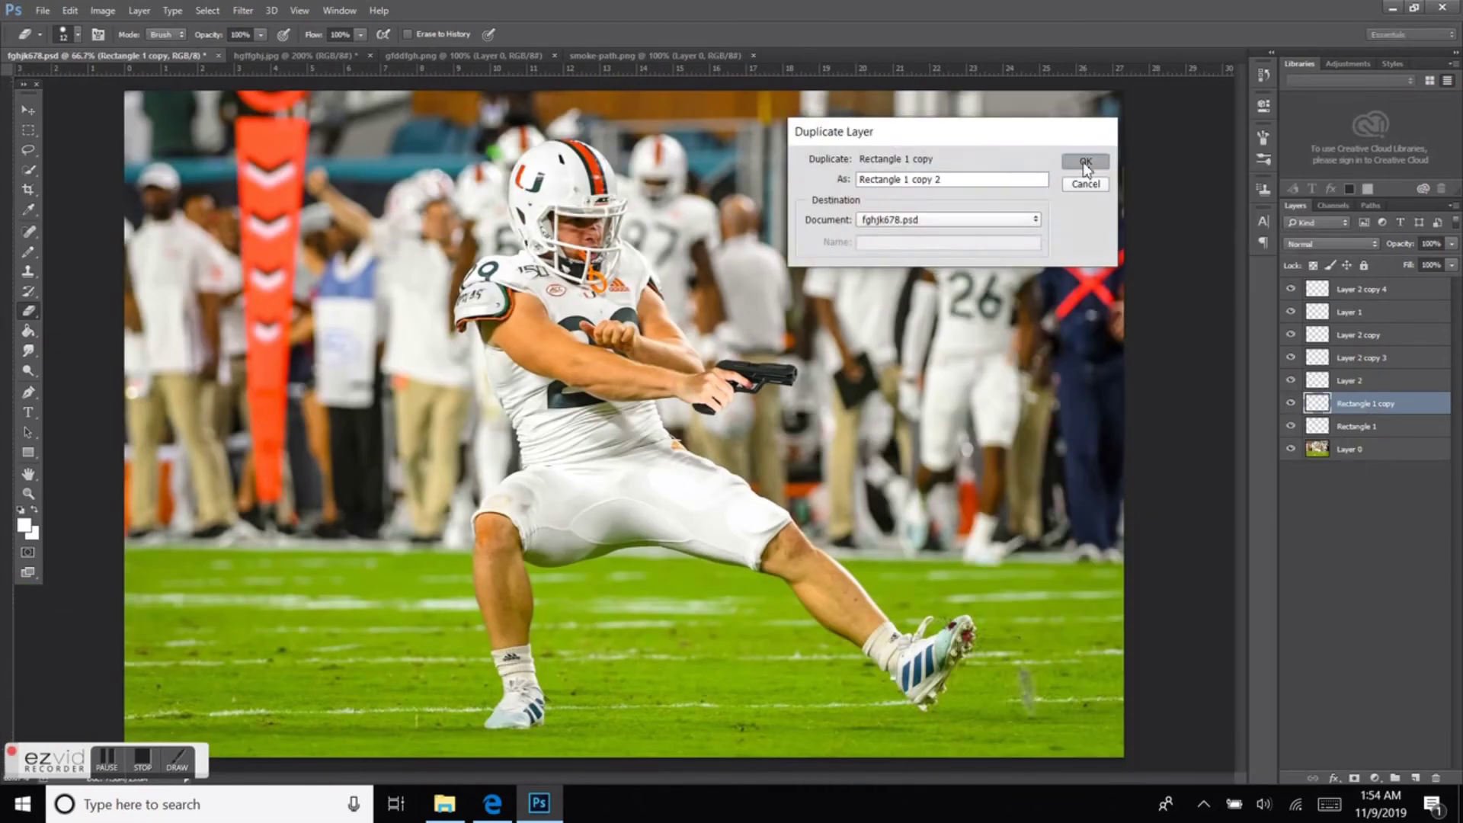
click(1085, 157)
click(28, 111)
scroll(964, 655, up, 2)
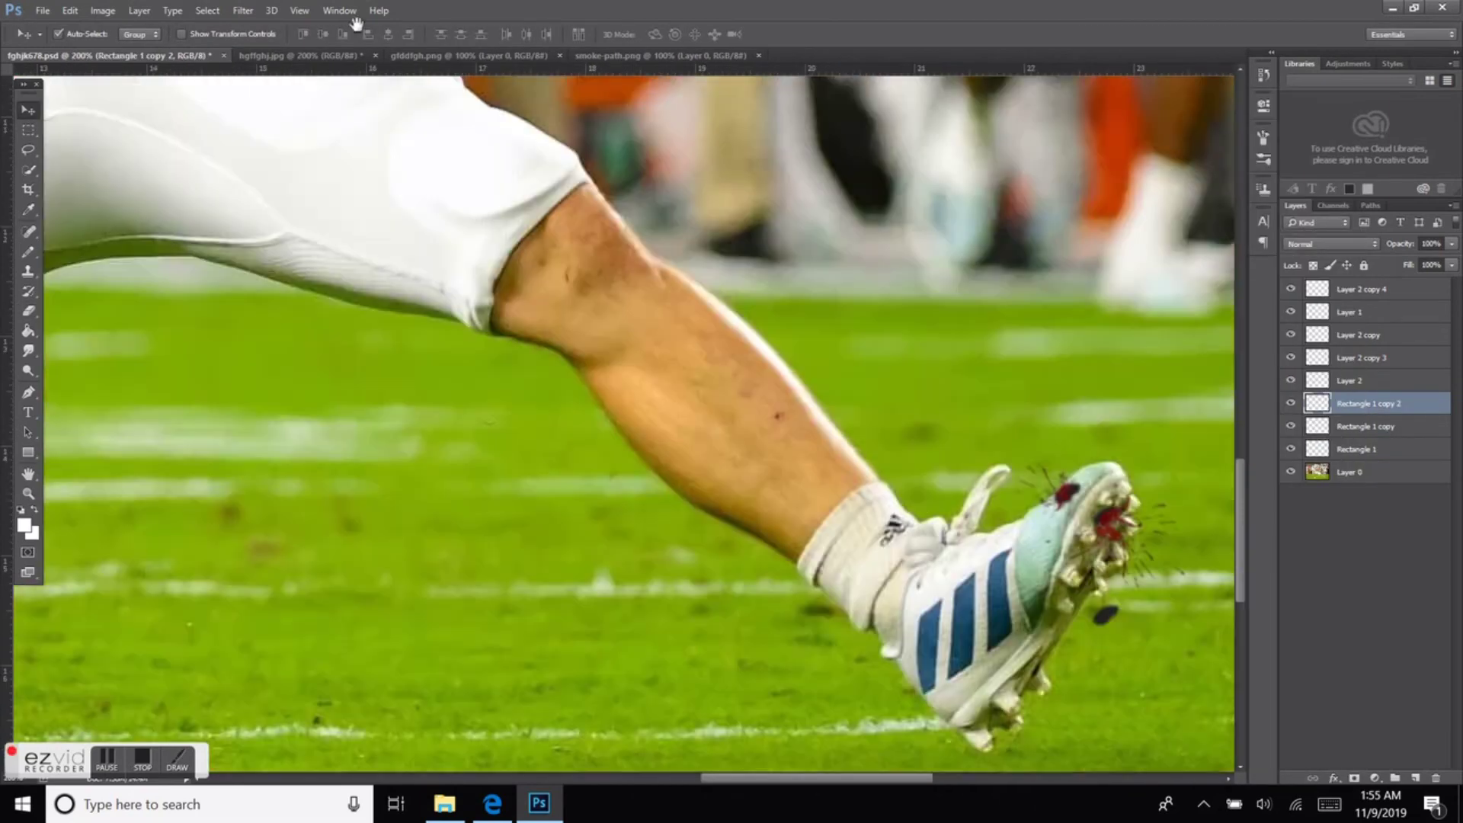
scroll(964, 656, down, 3)
key(ctrl+t)
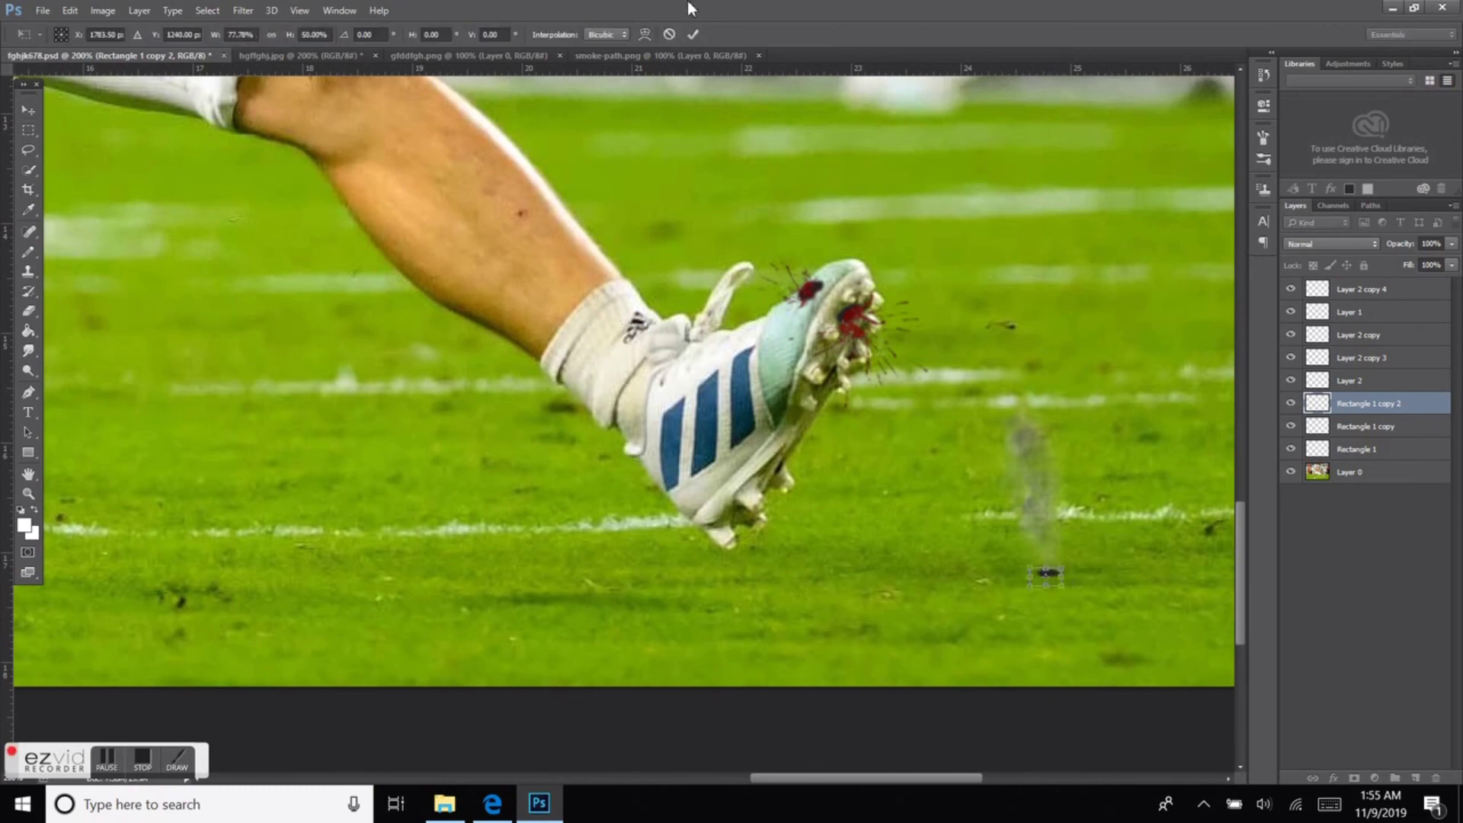
key(Return)
drag(1044, 457, 979, 498)
Smudge the black spot into the turf, then duplicate the spot layer
key(alt+bracketleft)
click(28, 351)
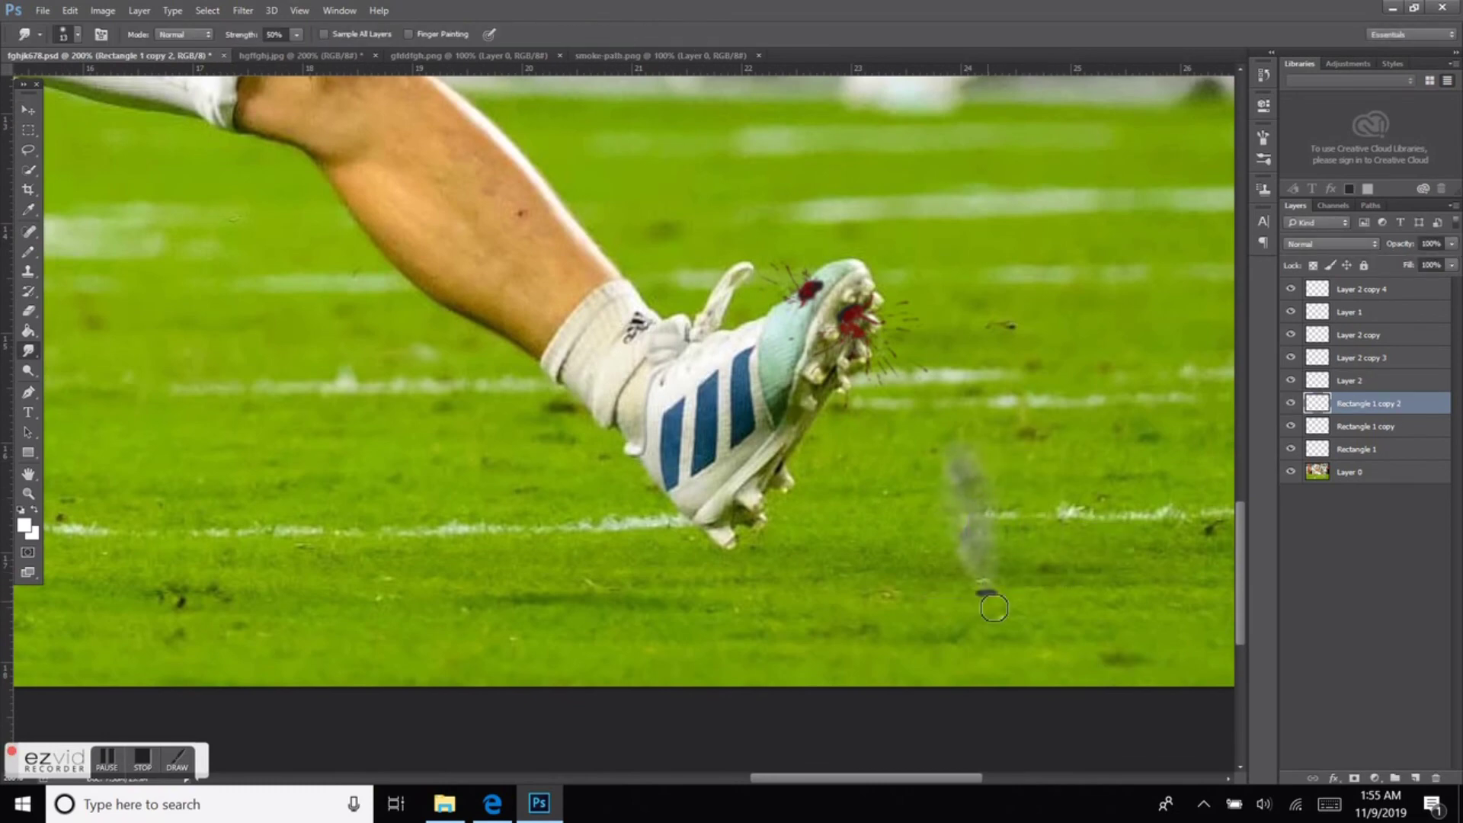
scroll(1042, 664, down, 2)
scroll(1142, 533, up, 1)
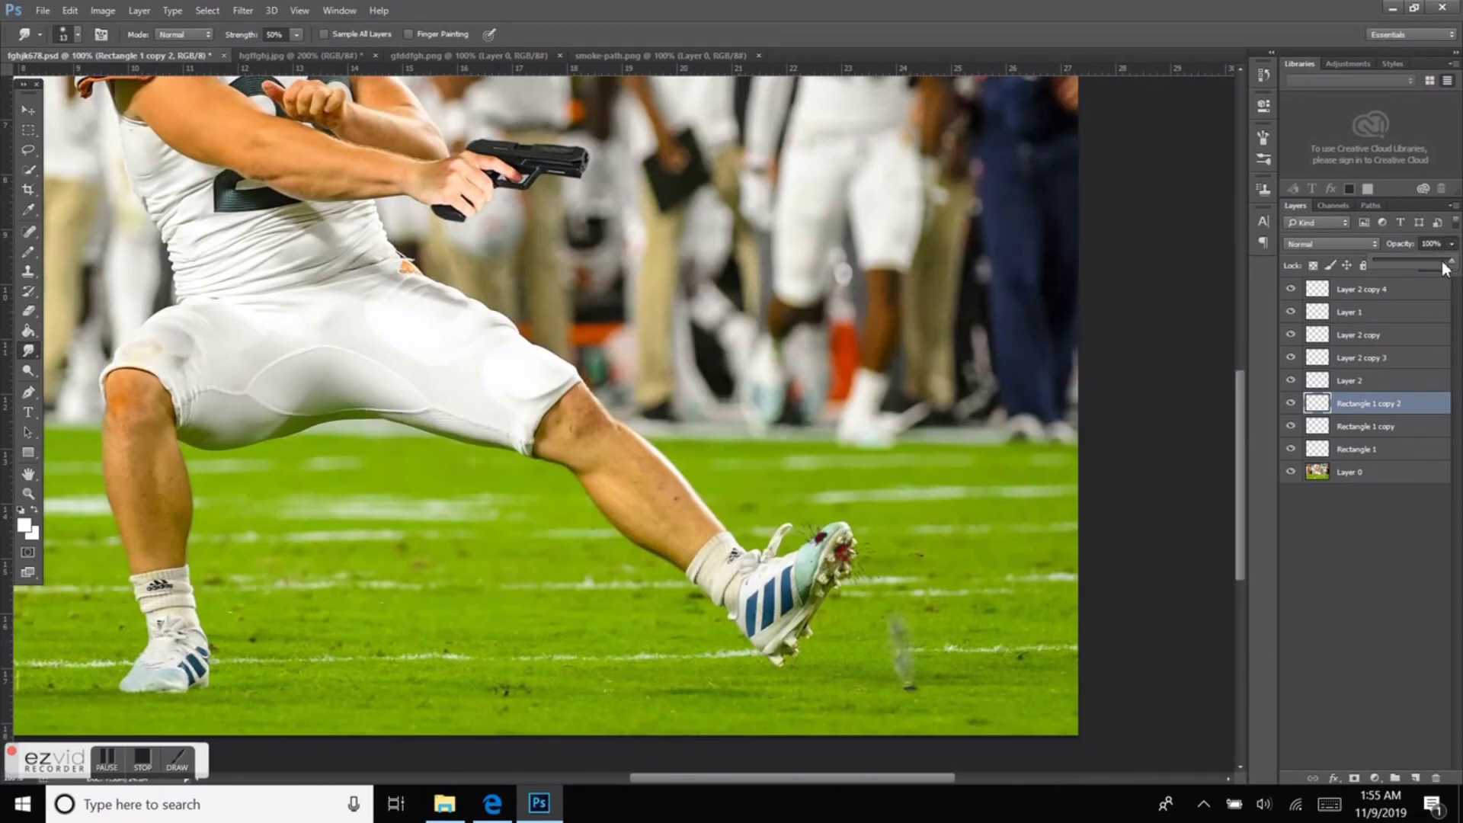
key(ctrl+alt+j)
key(Return)
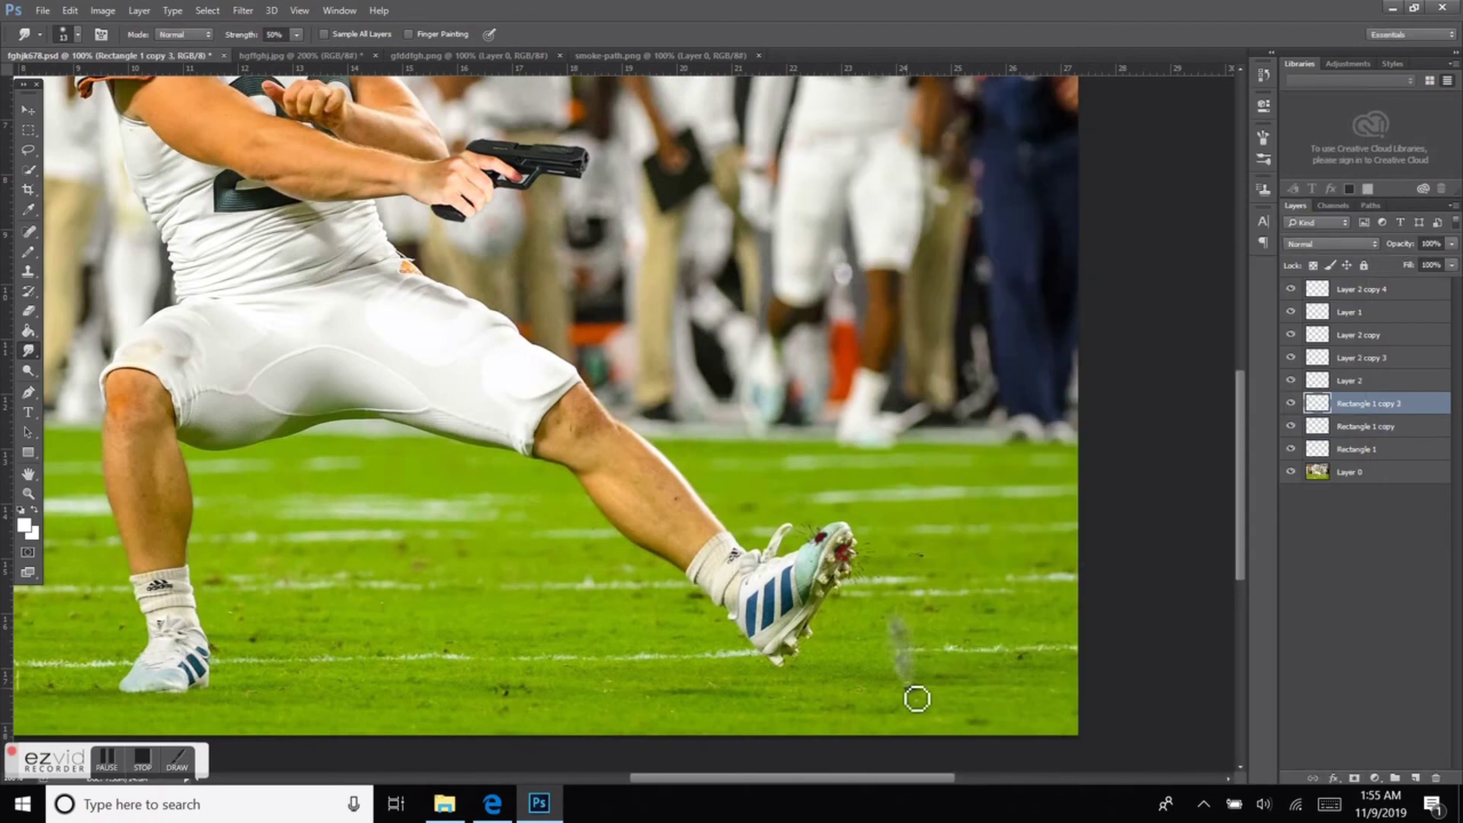